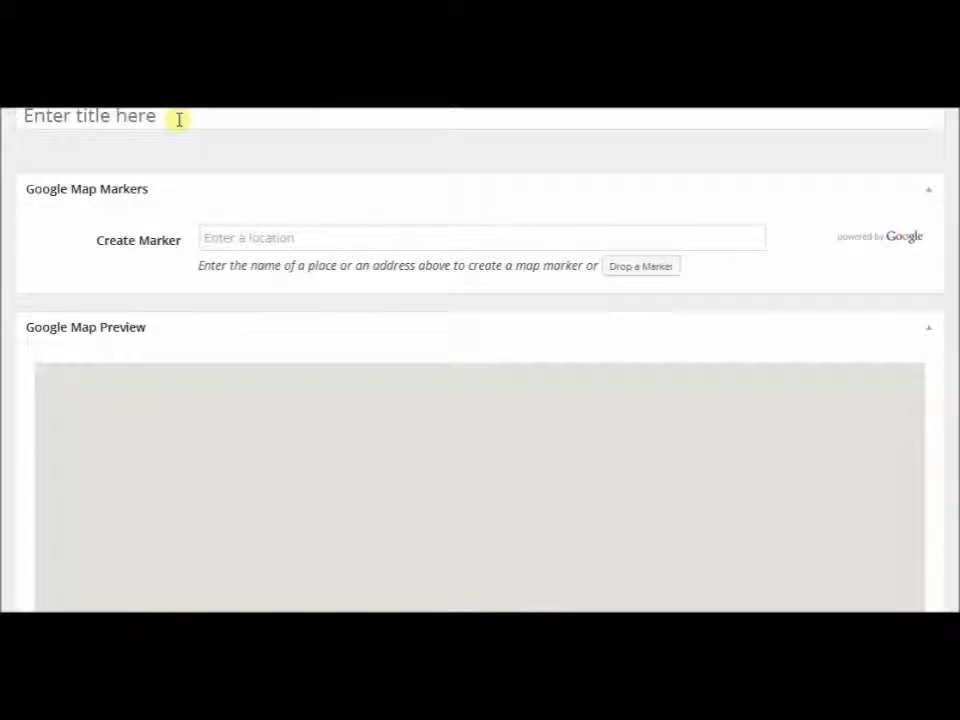
left_click(179, 119)
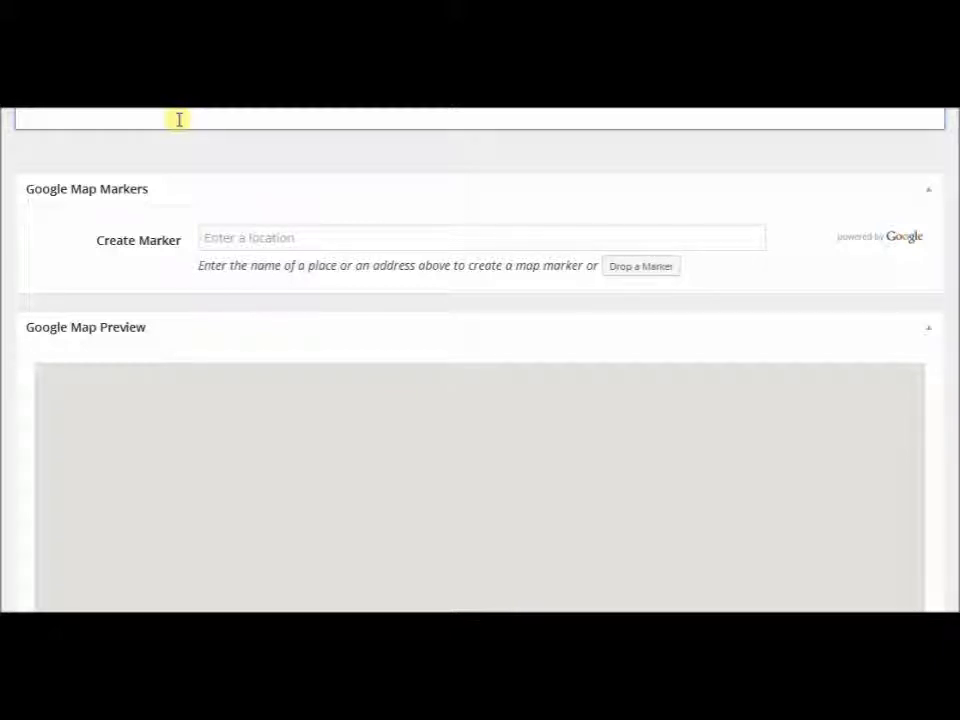
type("177 Kenneth Street")
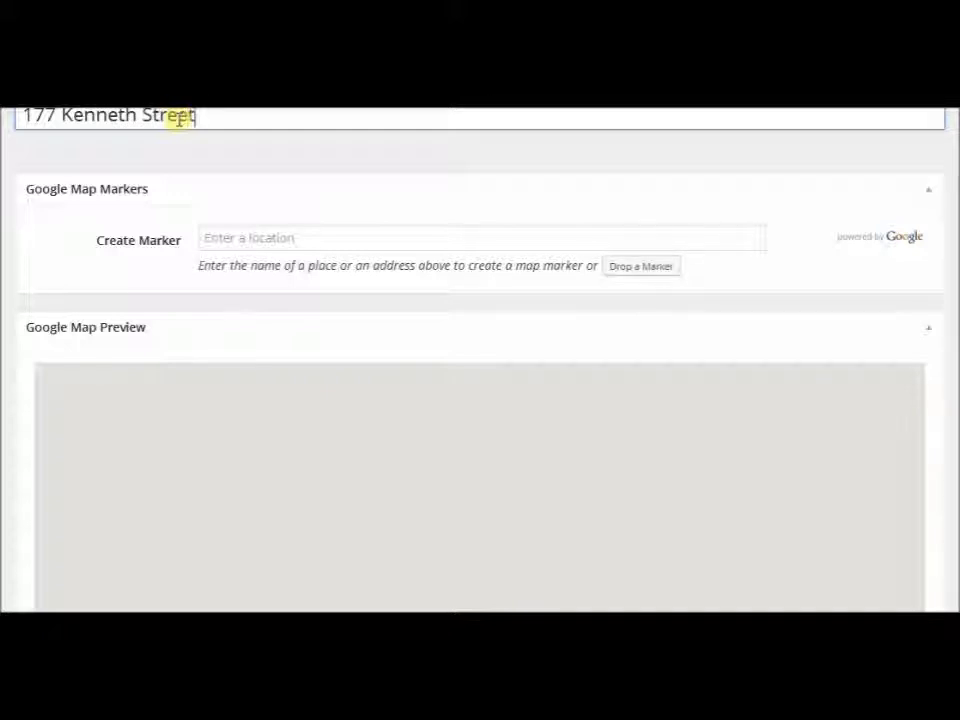
left_click(241, 238)
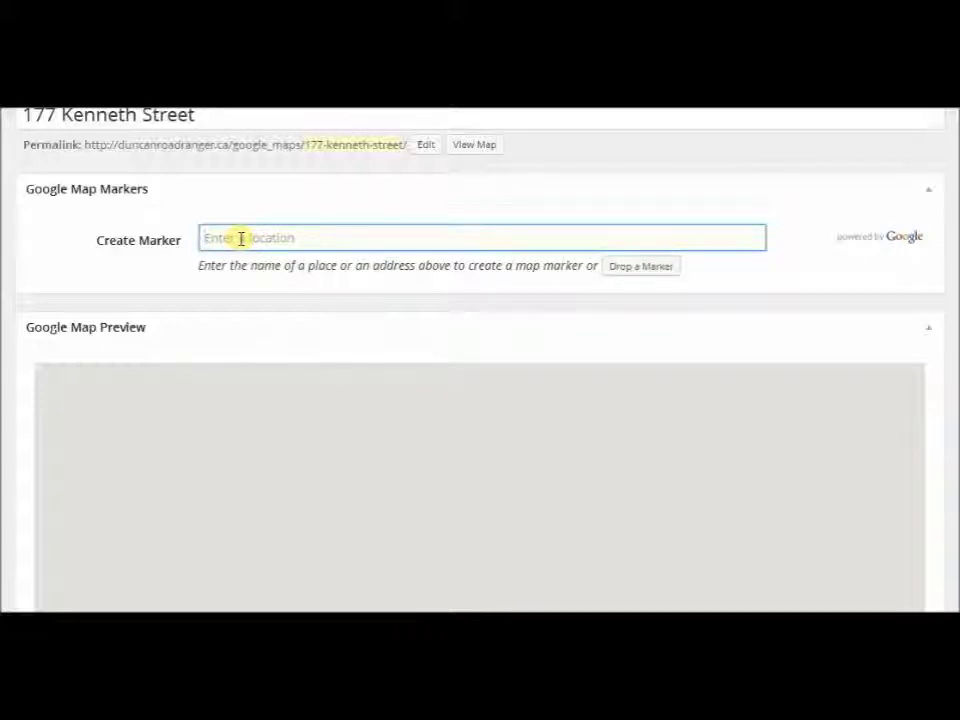
type("177")
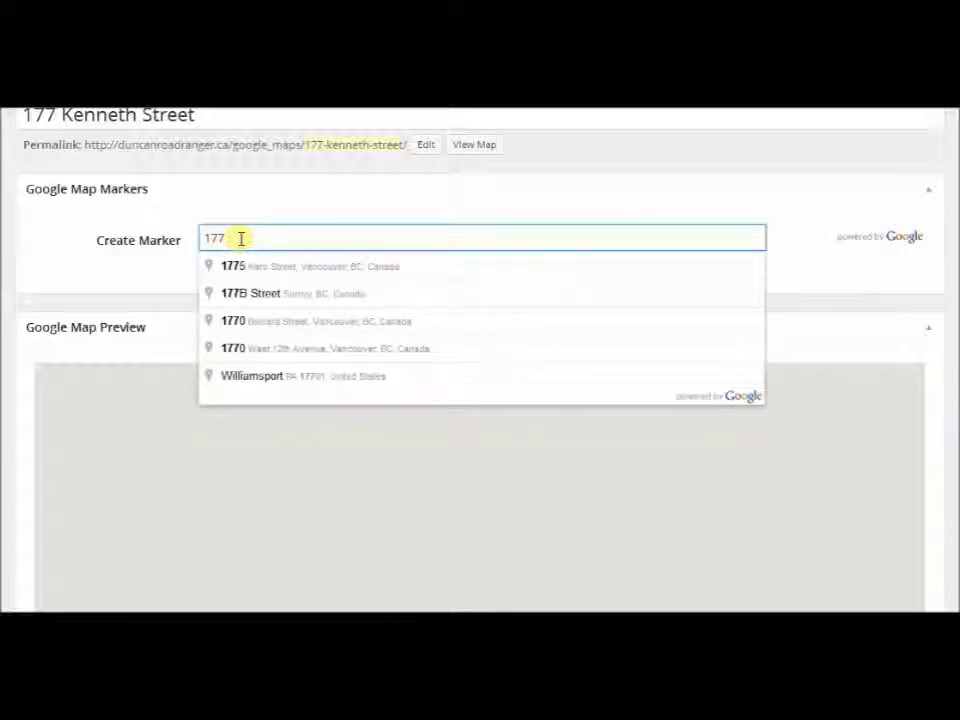
type(" Kenneth")
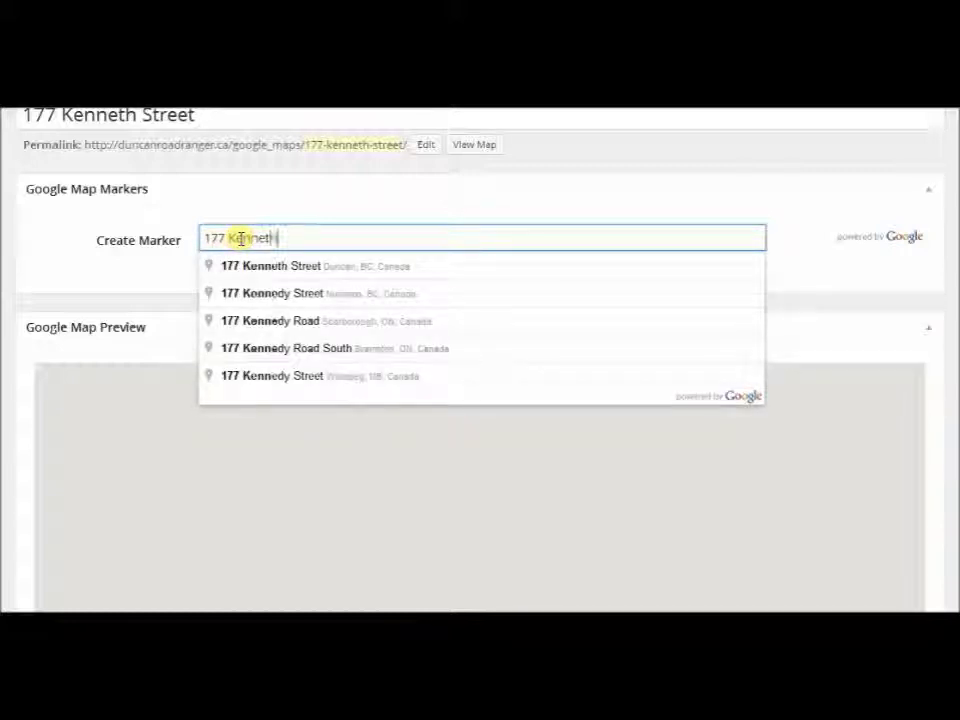
left_click(315, 266)
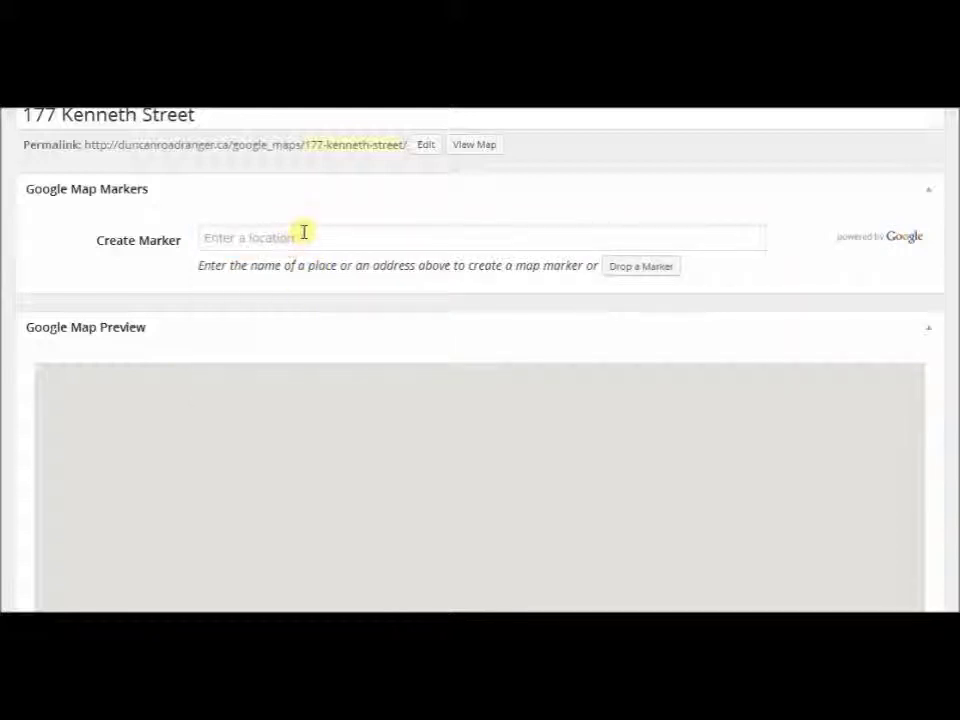
scroll(330, 405, "down", 5)
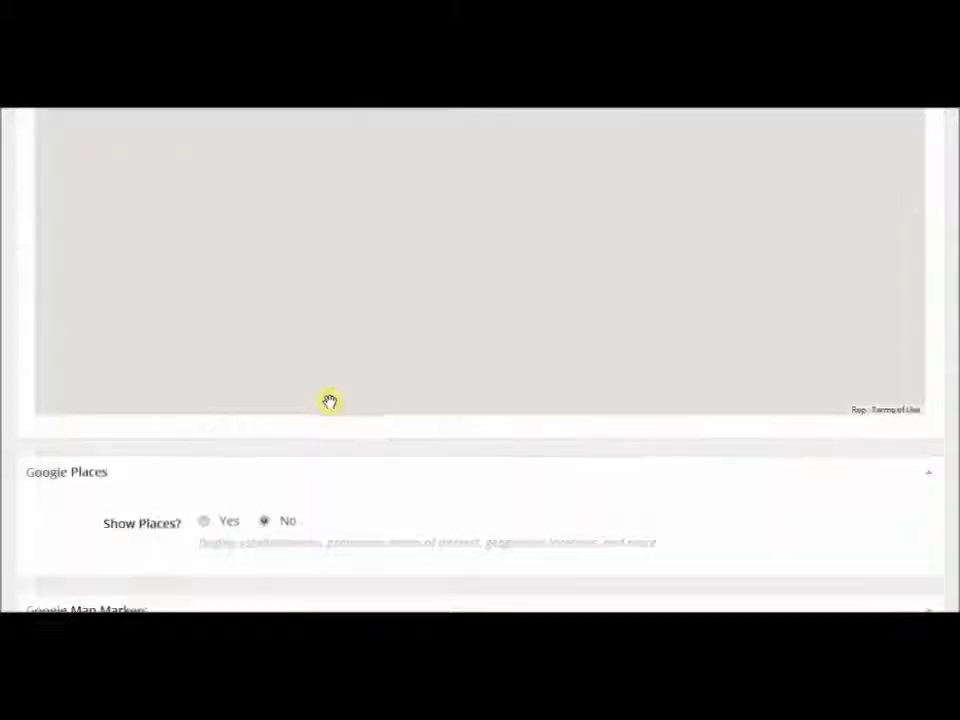
scroll(330, 399, "up", 1)
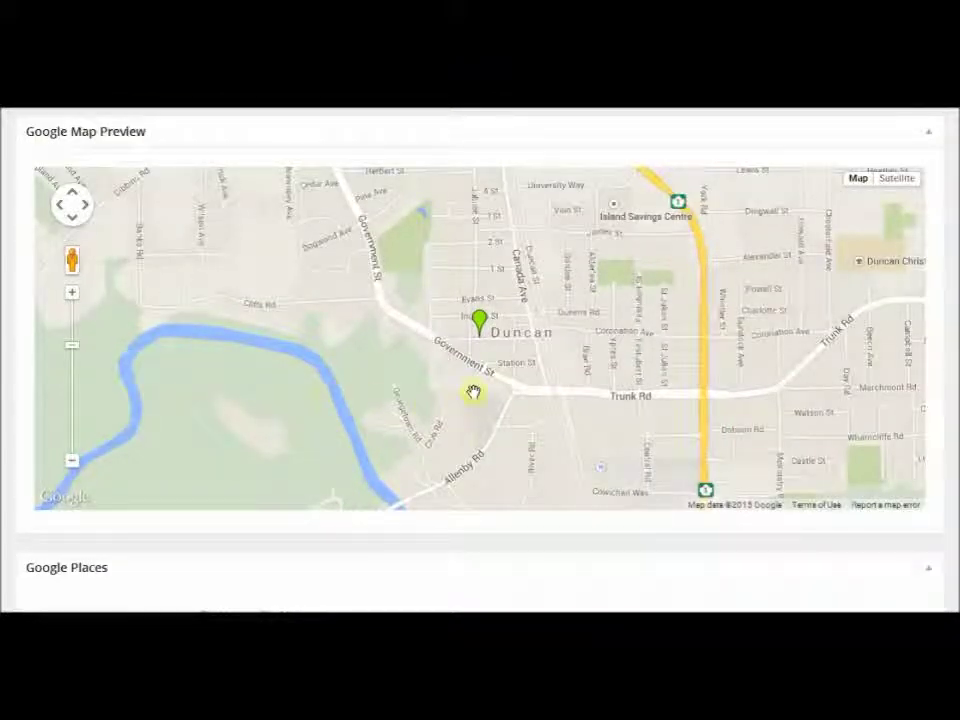
left_click(72, 294)
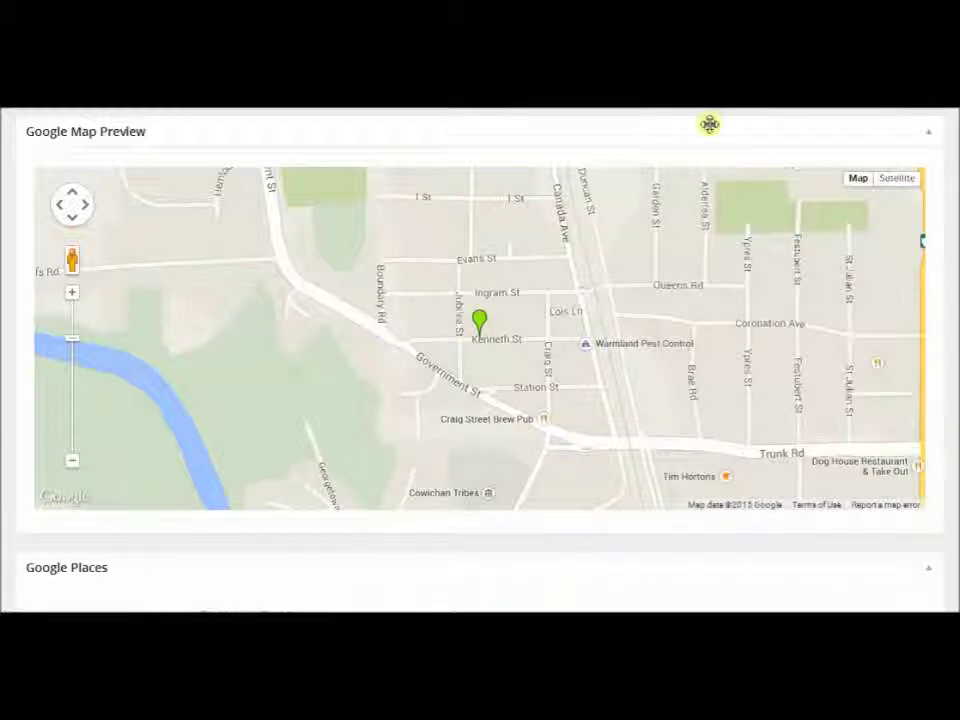
scroll(648, 300, "down", 1)
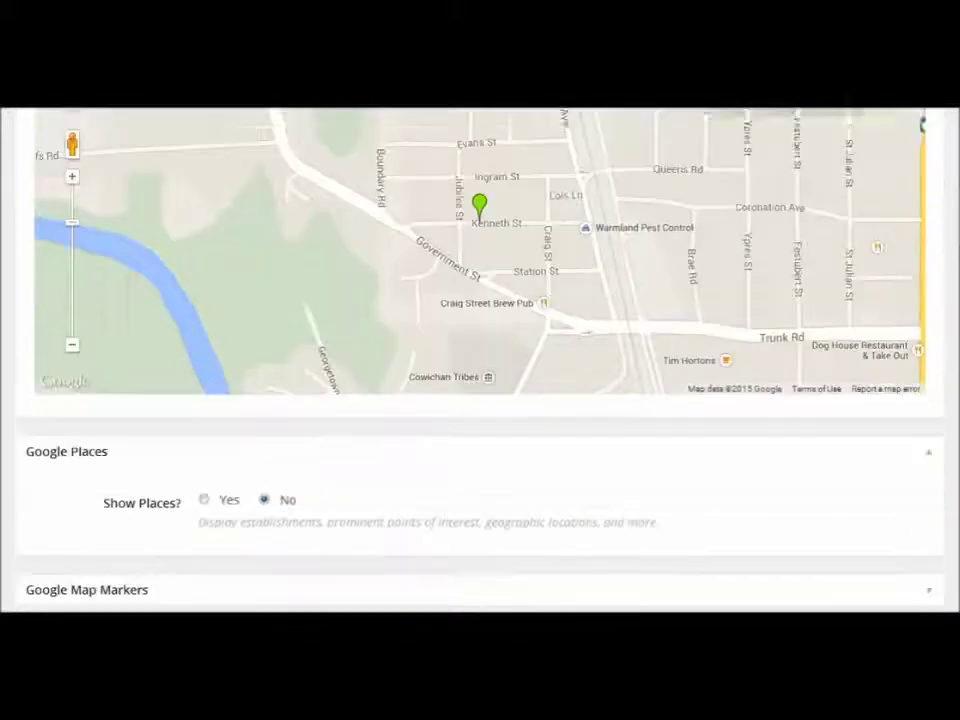
scroll(648, 232, "up", 4)
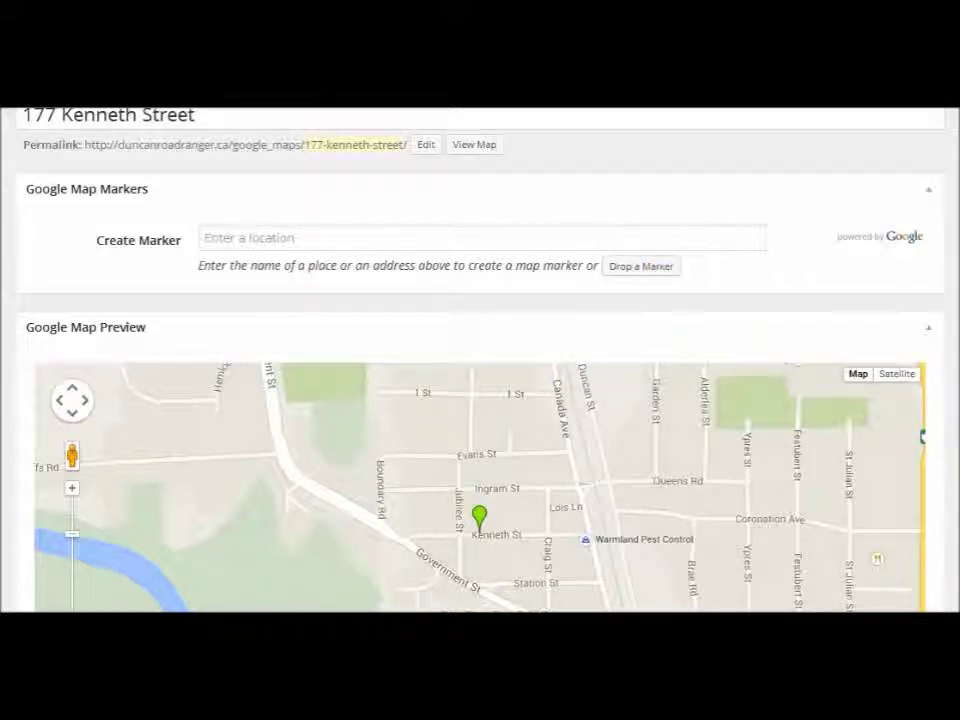
scroll(480, 360, "down", 3)
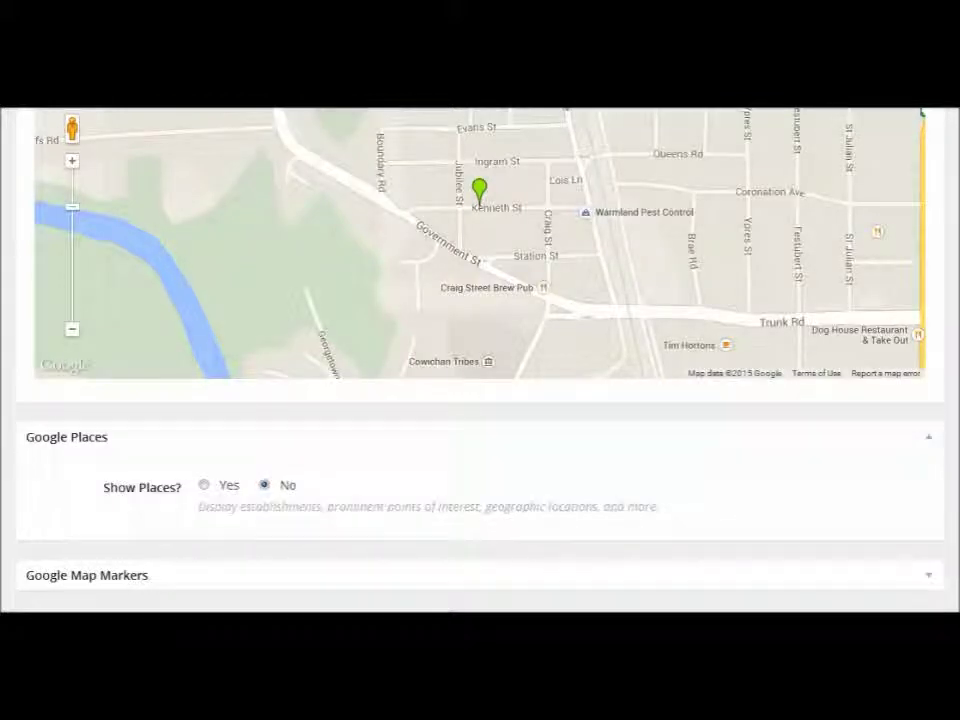
- Turn on Show Places and check Church, Pet Store, Liquor Store and Jewelry Store
left_click(204, 487)
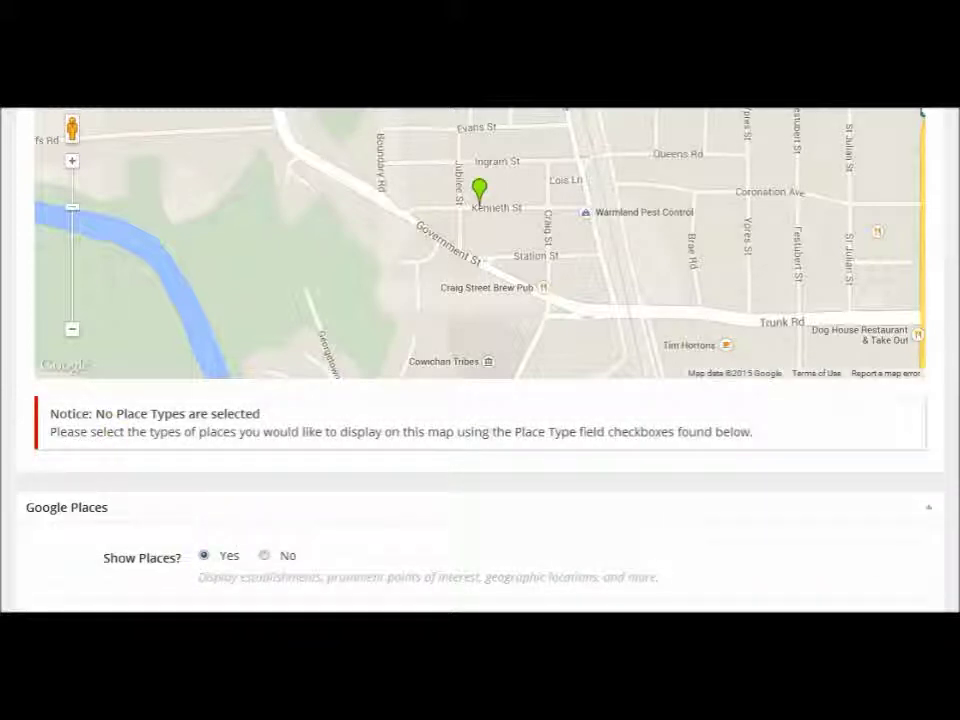
scroll(480, 360, "down", 5)
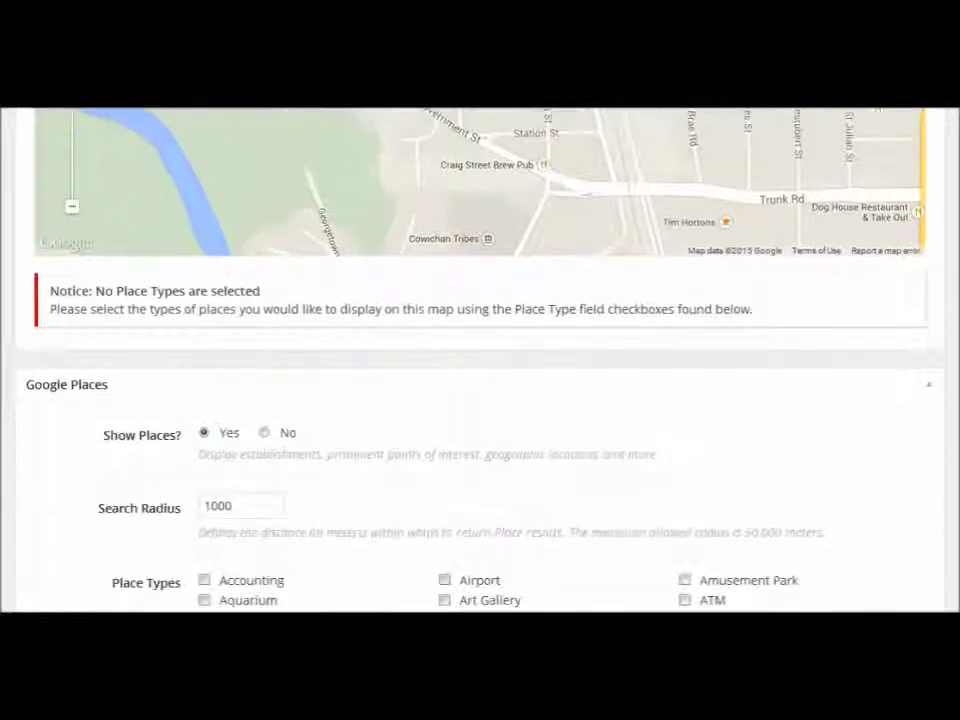
scroll(453, 311, "down", 1)
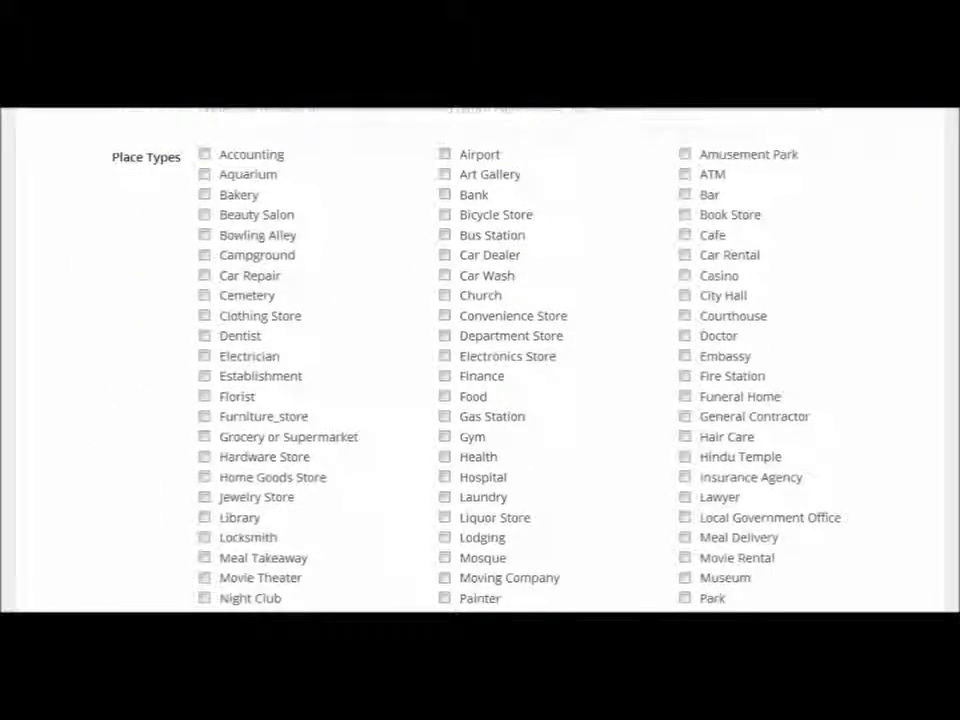
left_click(444, 297)
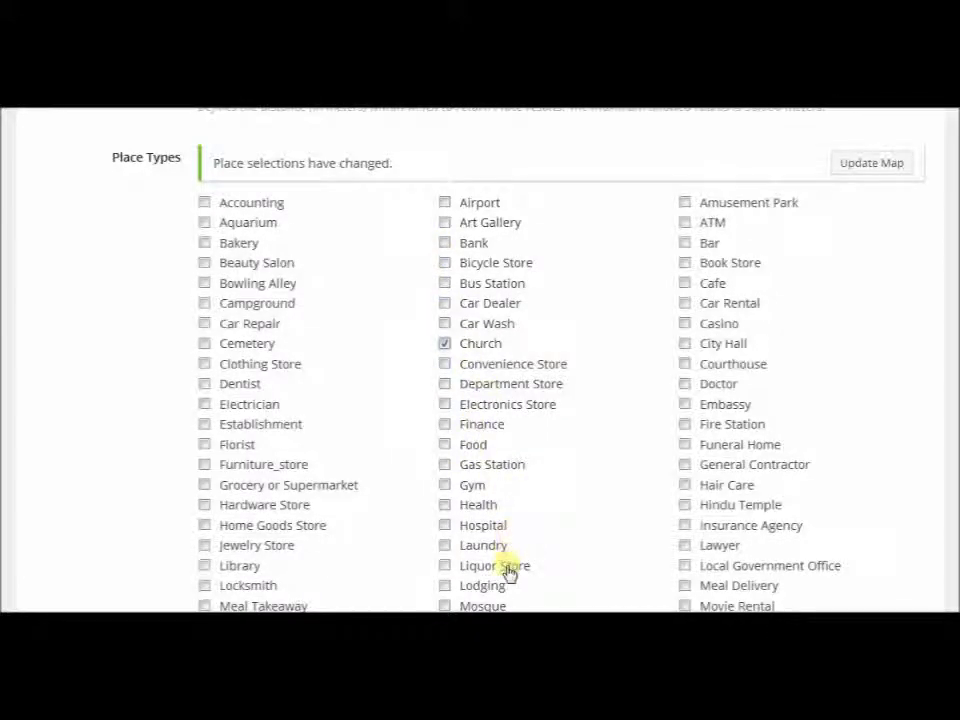
scroll(563, 446, "down", 3)
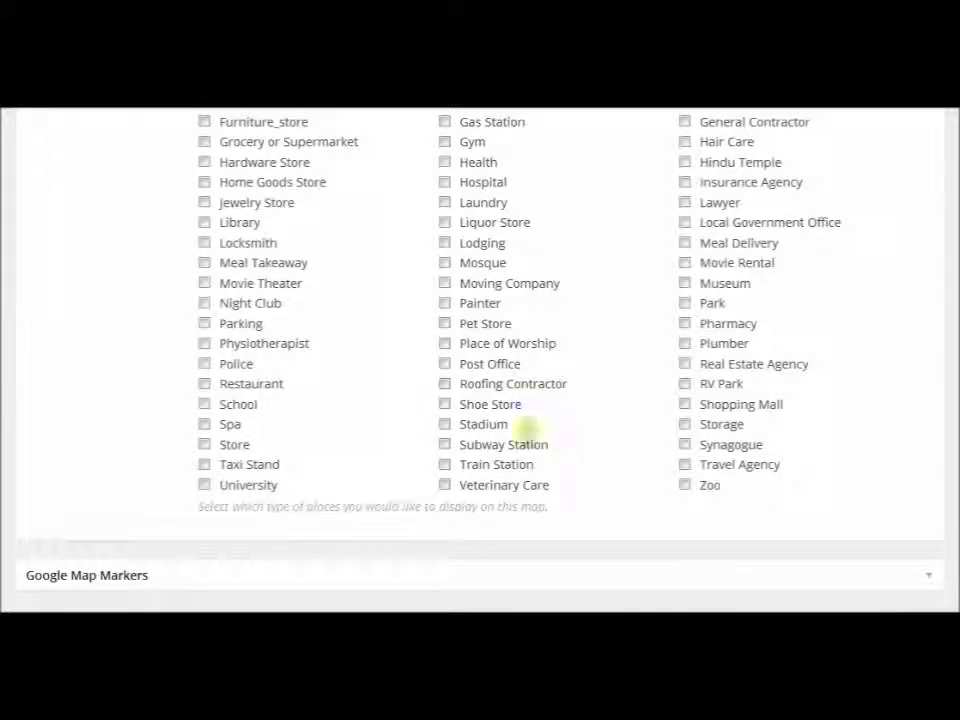
left_click(444, 324)
left_click(444, 228)
left_click(205, 204)
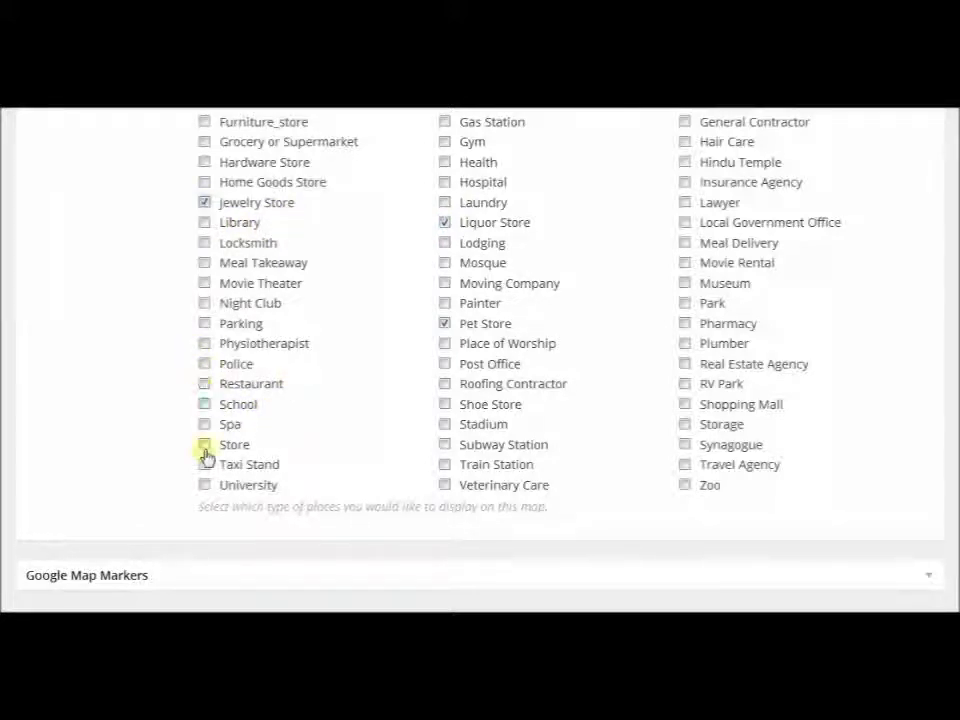
- Also check the Police, Museum, Park, City Hall, Bank and Bakery place types
left_click(205, 365)
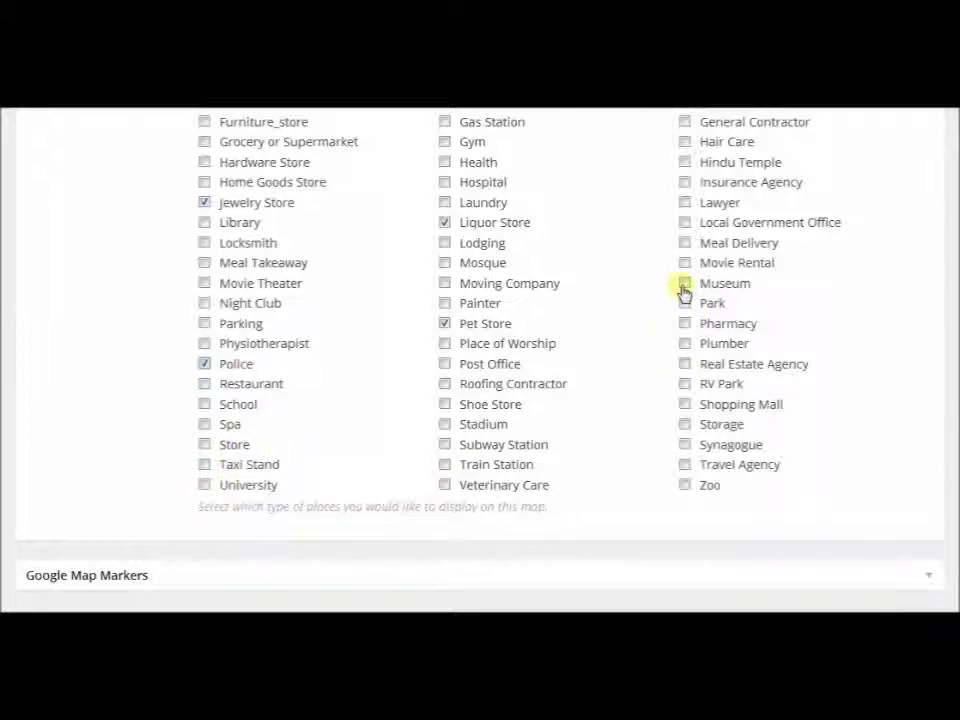
left_click(685, 284)
left_click(685, 304)
scroll(593, 257, "up", 2)
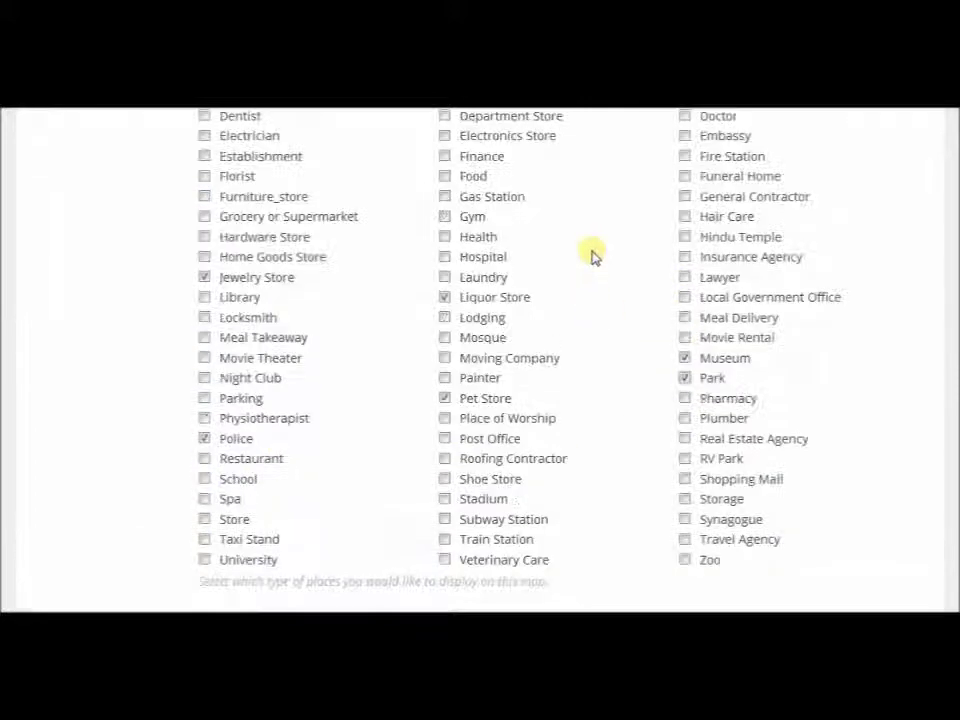
scroll(593, 257, "up", 2)
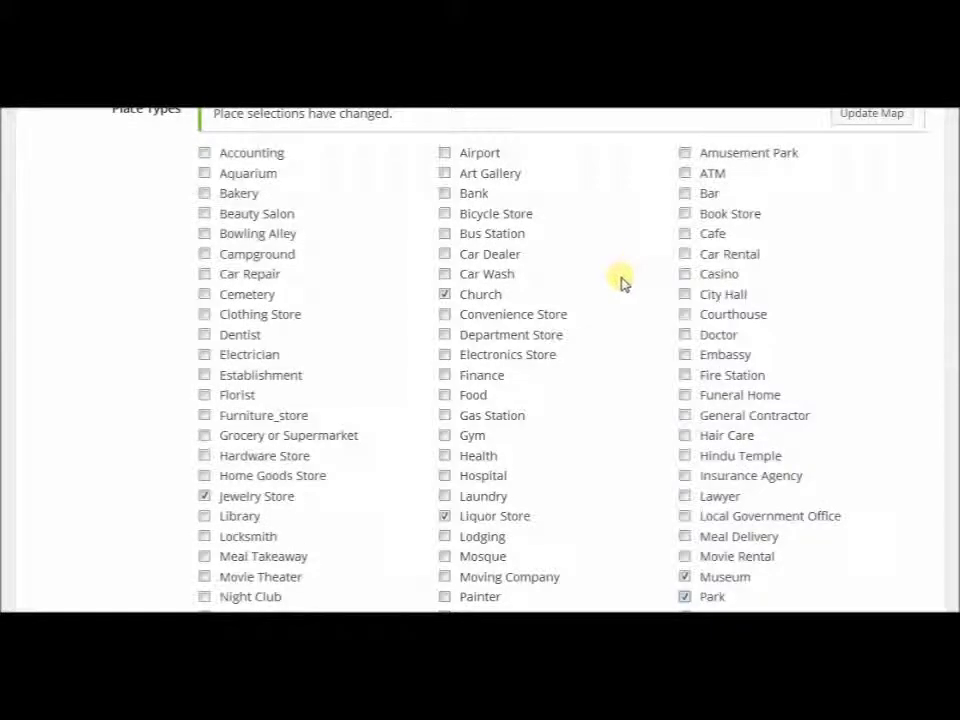
left_click(685, 295)
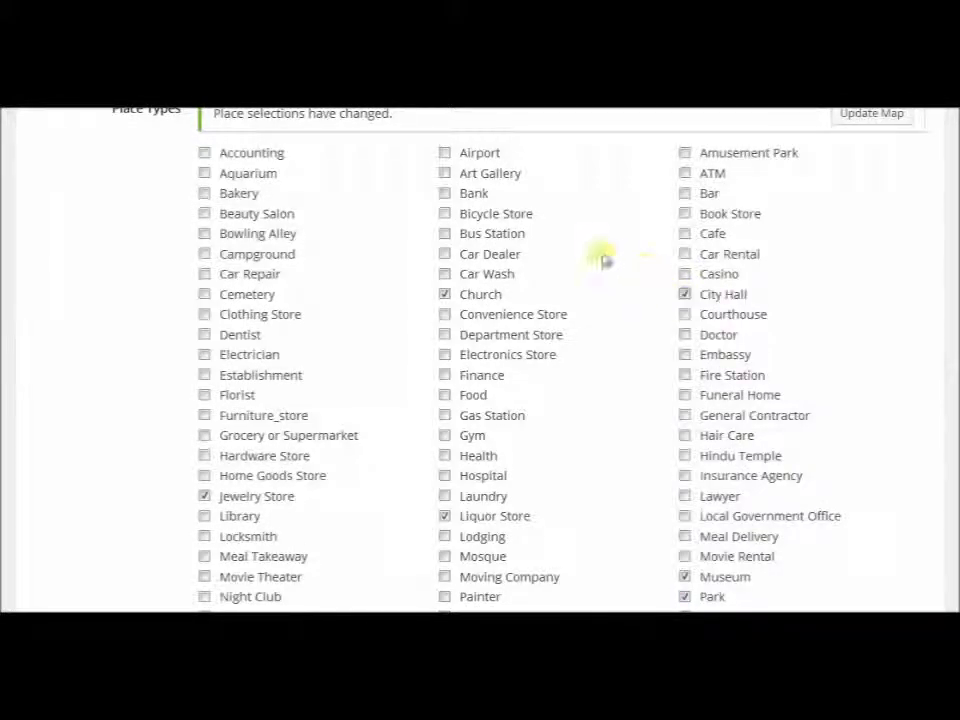
left_click(444, 195)
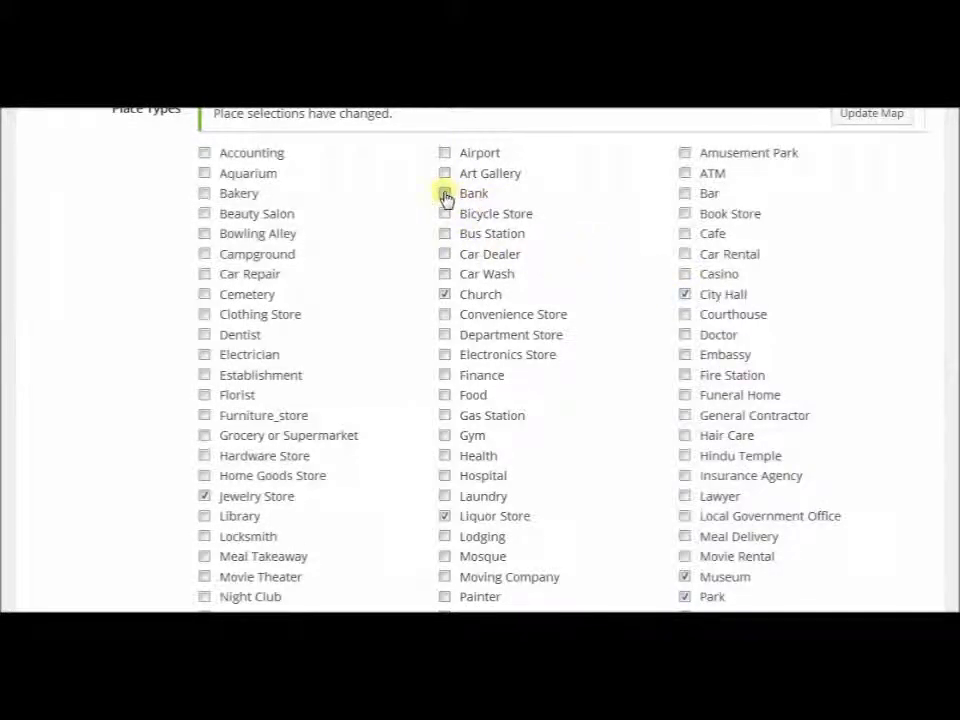
left_click(205, 195)
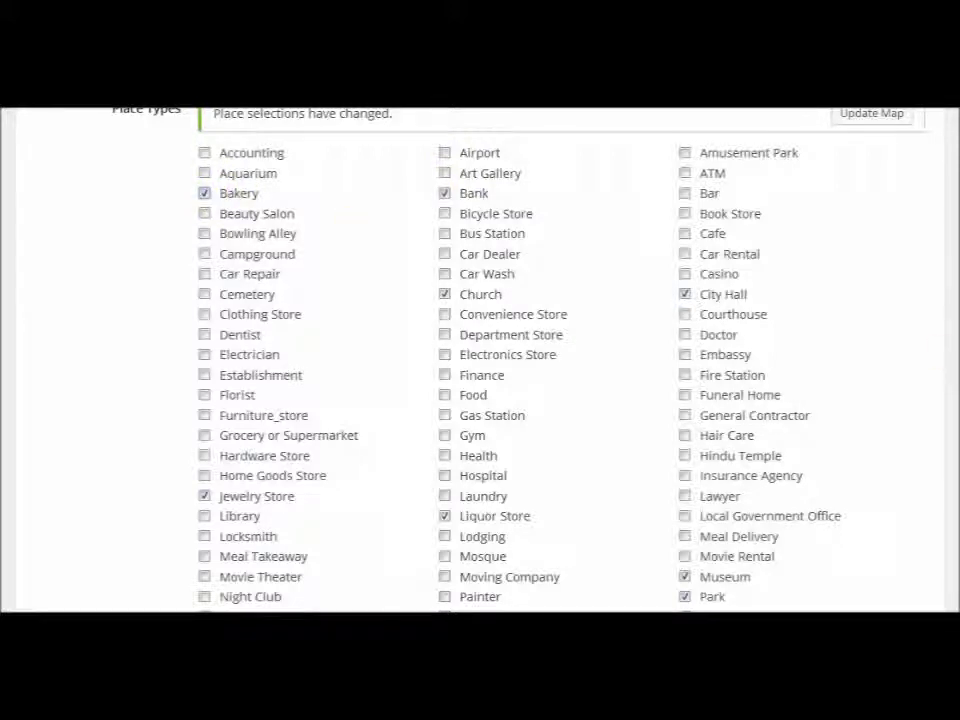
scroll(355, 230, "up", 3)
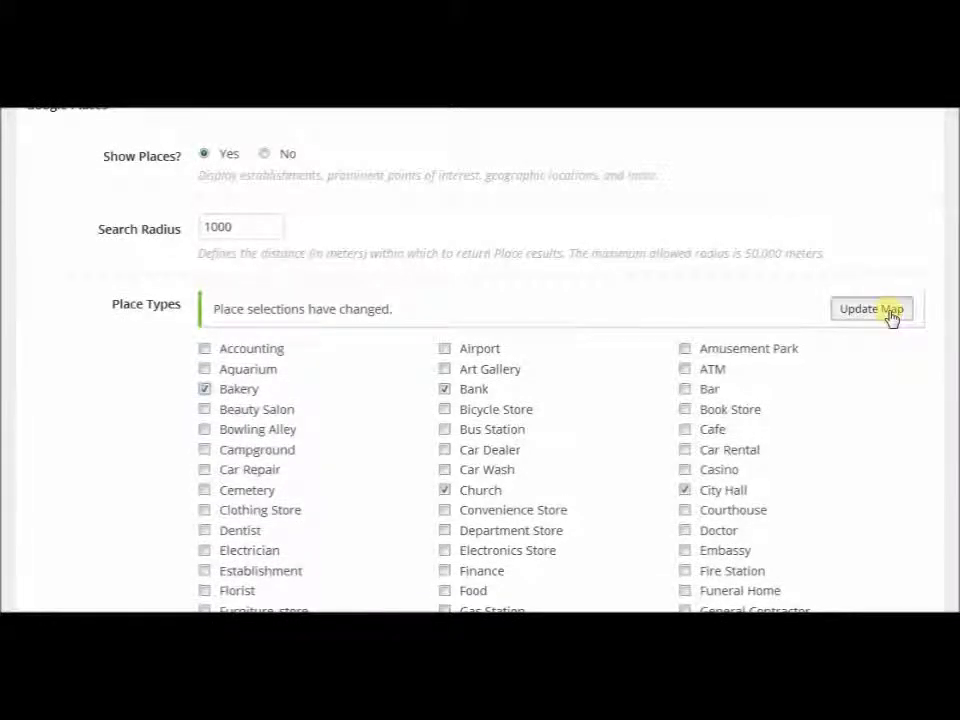
- Update the map to show place icons, then view and close the Out of Hand Craft Fairs details
left_click(890, 318)
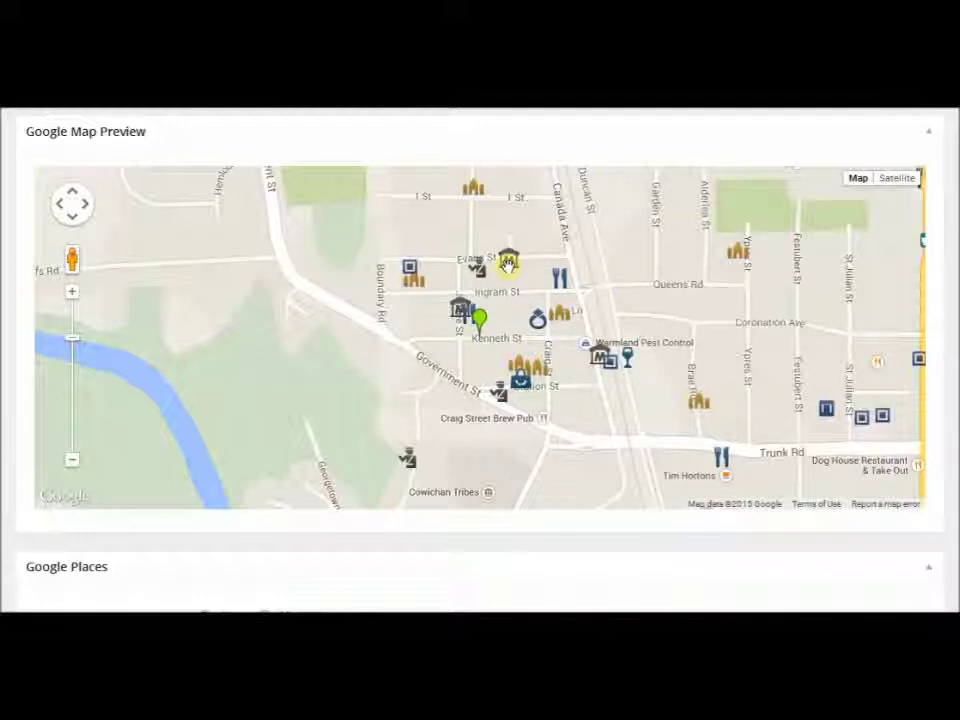
left_click(509, 266)
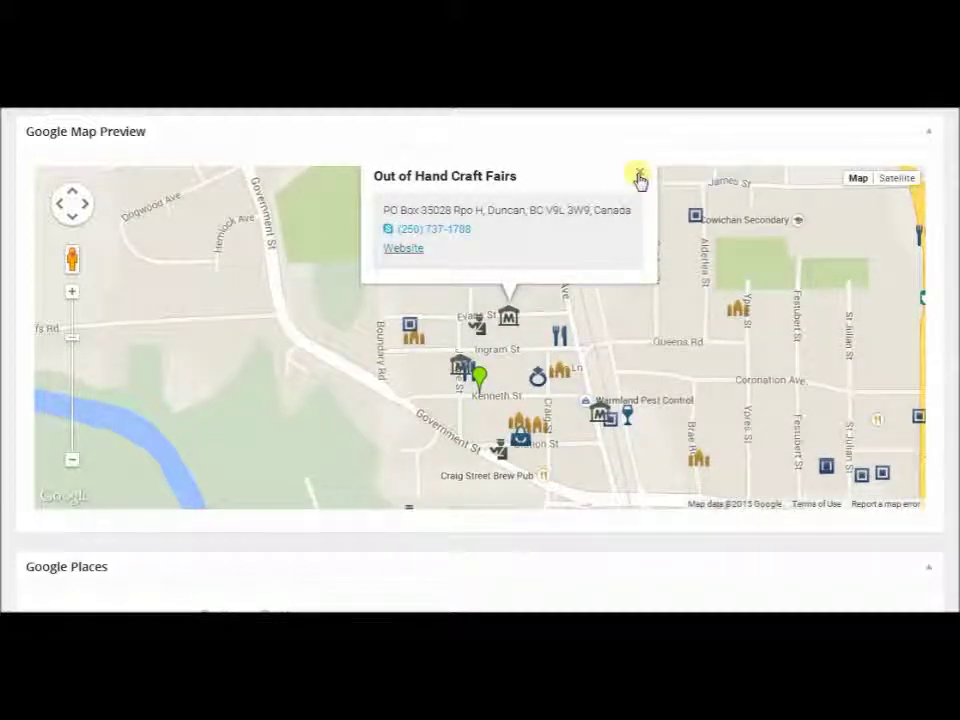
left_click(639, 177)
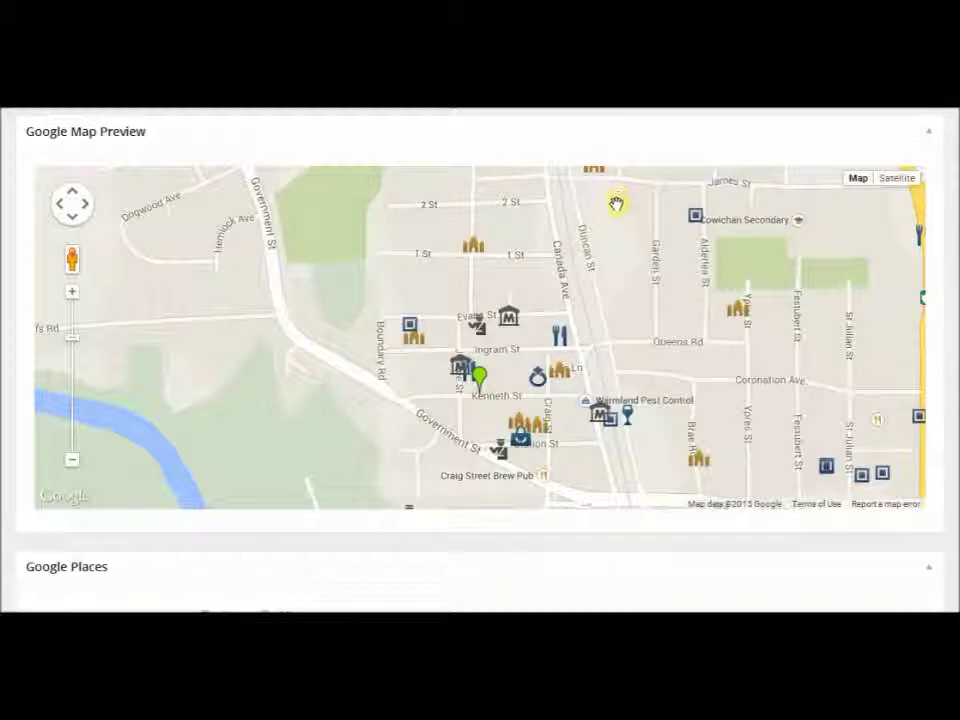
scroll(480, 360, "down", 8)
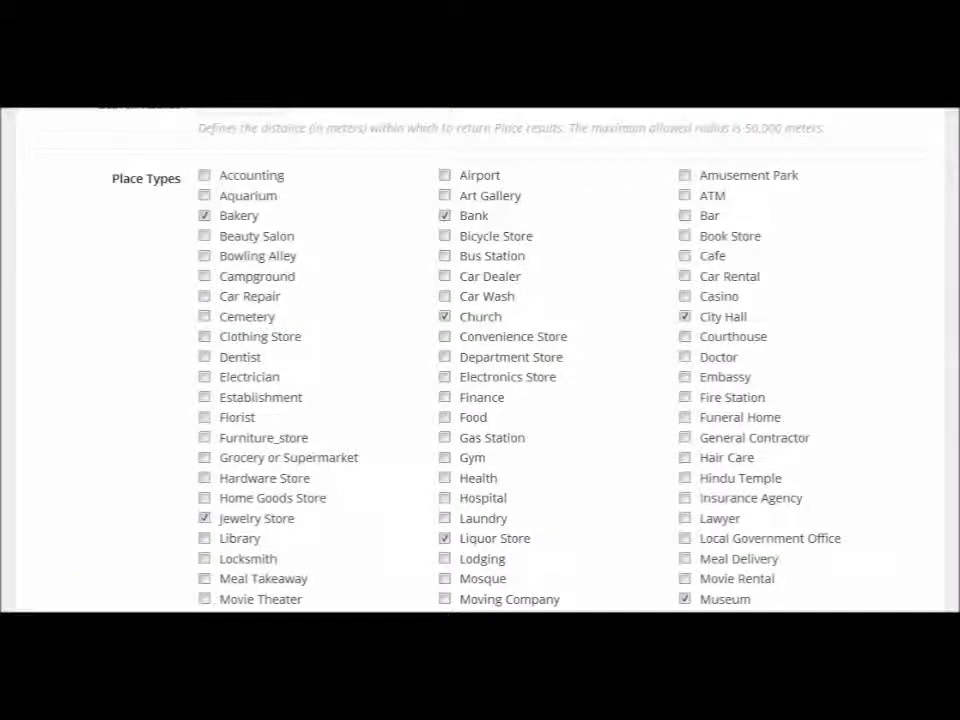
scroll(480, 360, "down", 3)
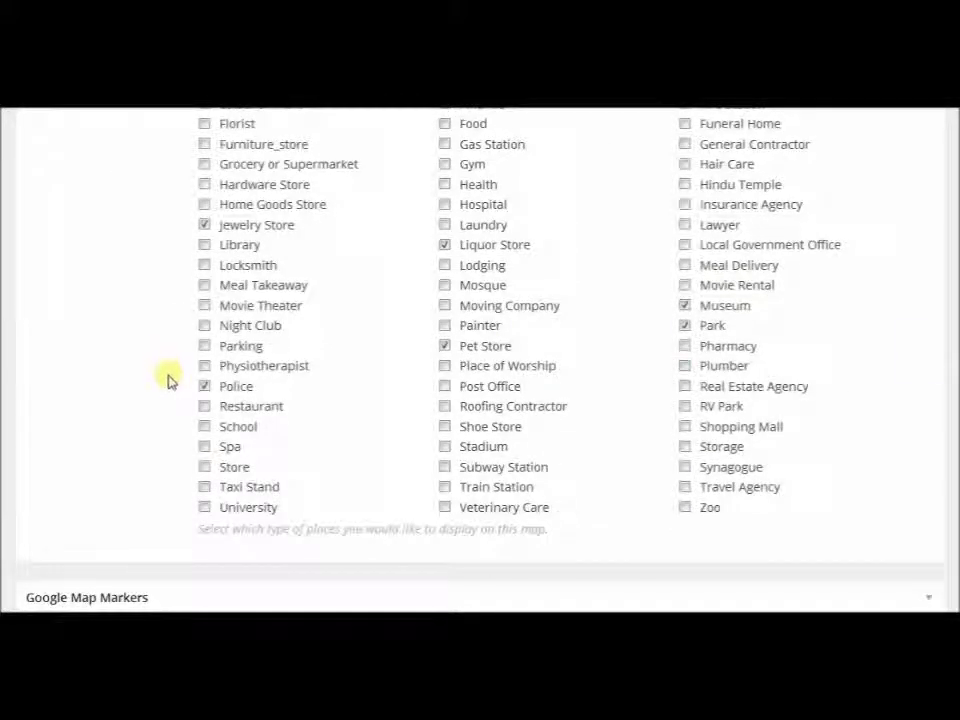
- Uncheck Police, Jewelry Store, Liquor Store and Museum, then refresh the map preview
left_click(204, 387)
scroll(195, 260, "up", 1)
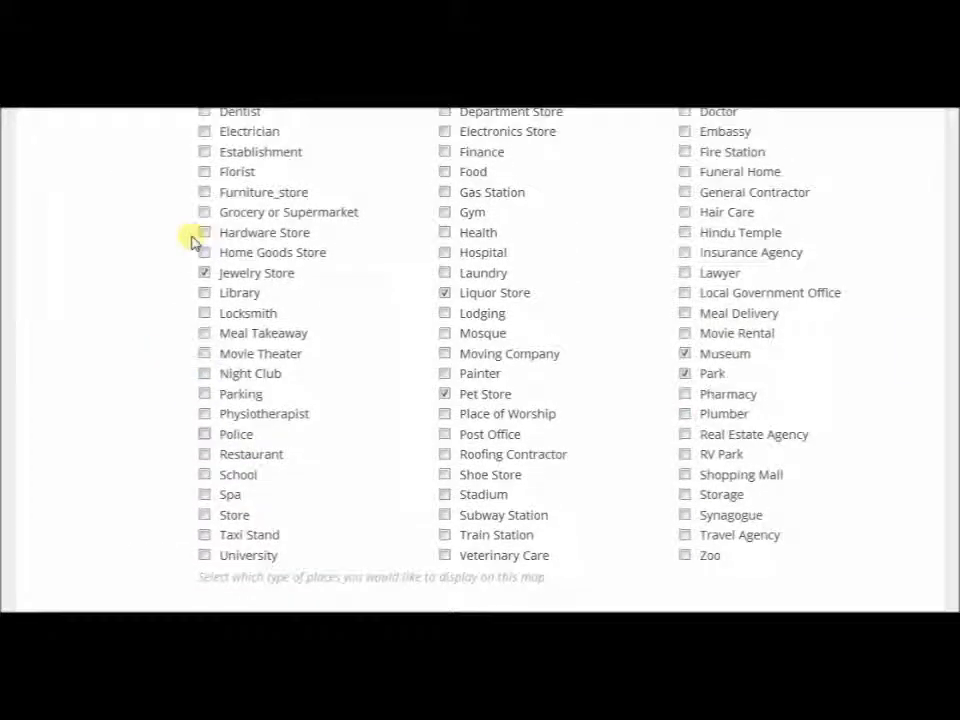
left_click(204, 274)
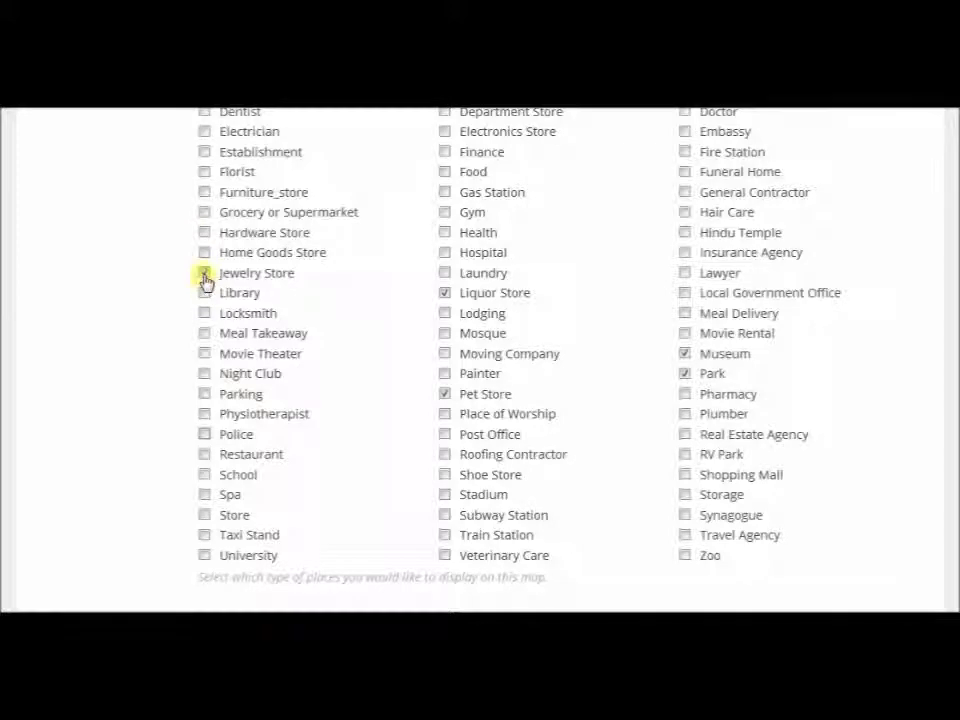
left_click(444, 293)
left_click(684, 354)
scroll(514, 197, "up", 8)
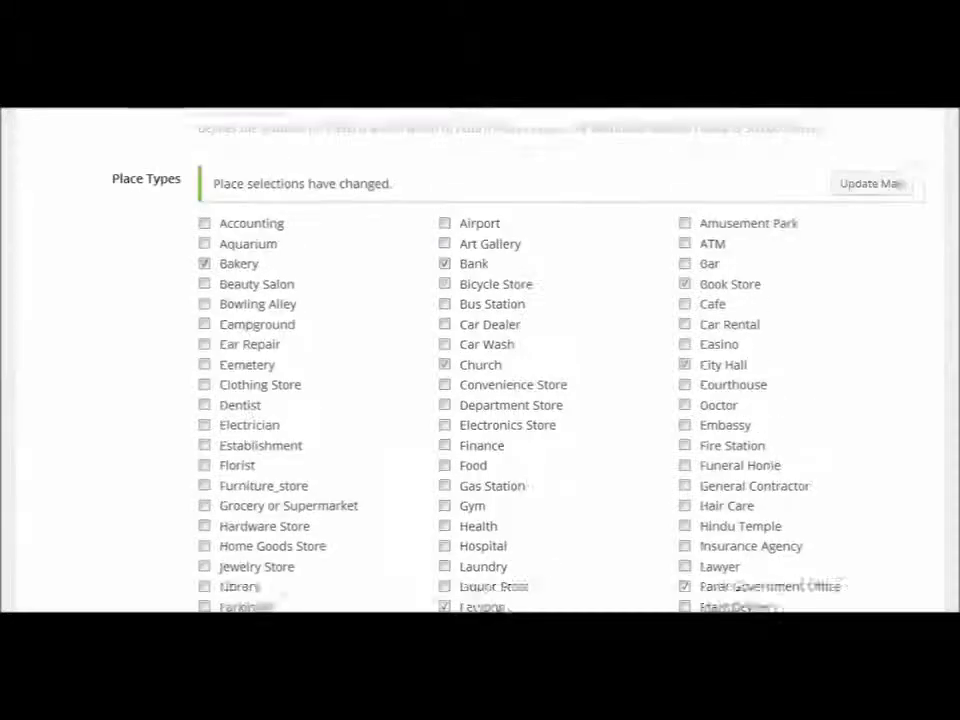
left_click(871, 282)
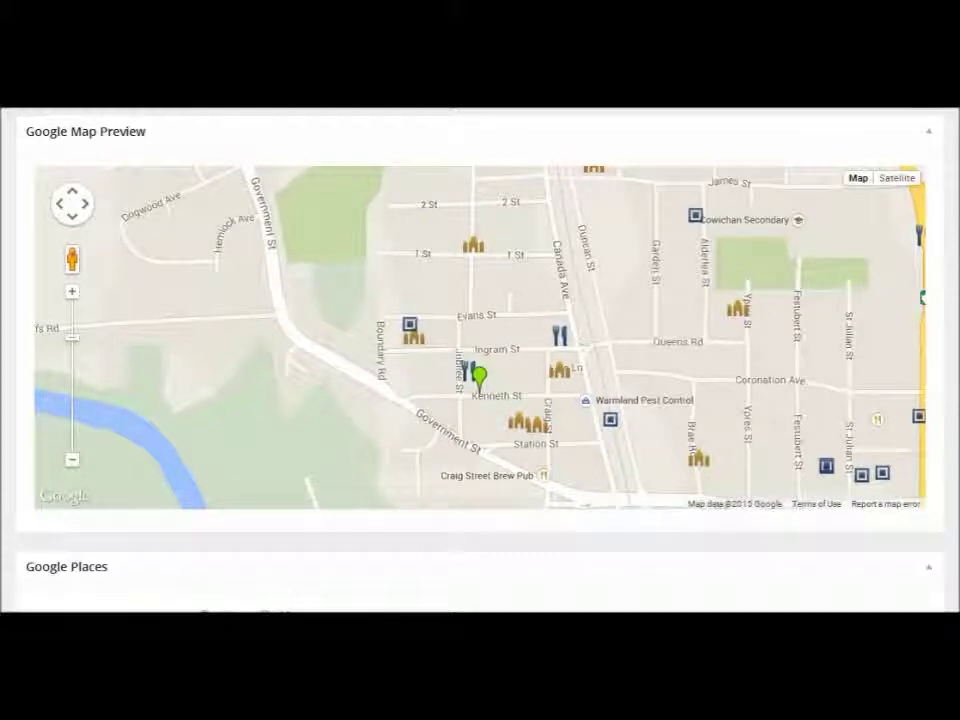
scroll(480, 360, "down", 5)
scroll(480, 360, "down", 3)
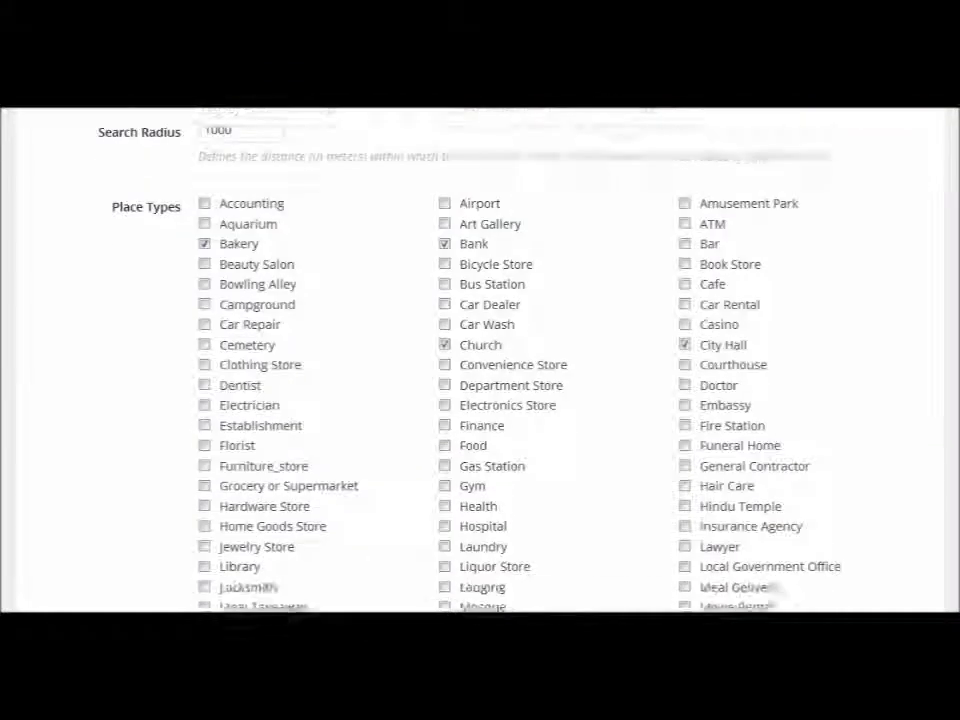
scroll(480, 360, "up", 8)
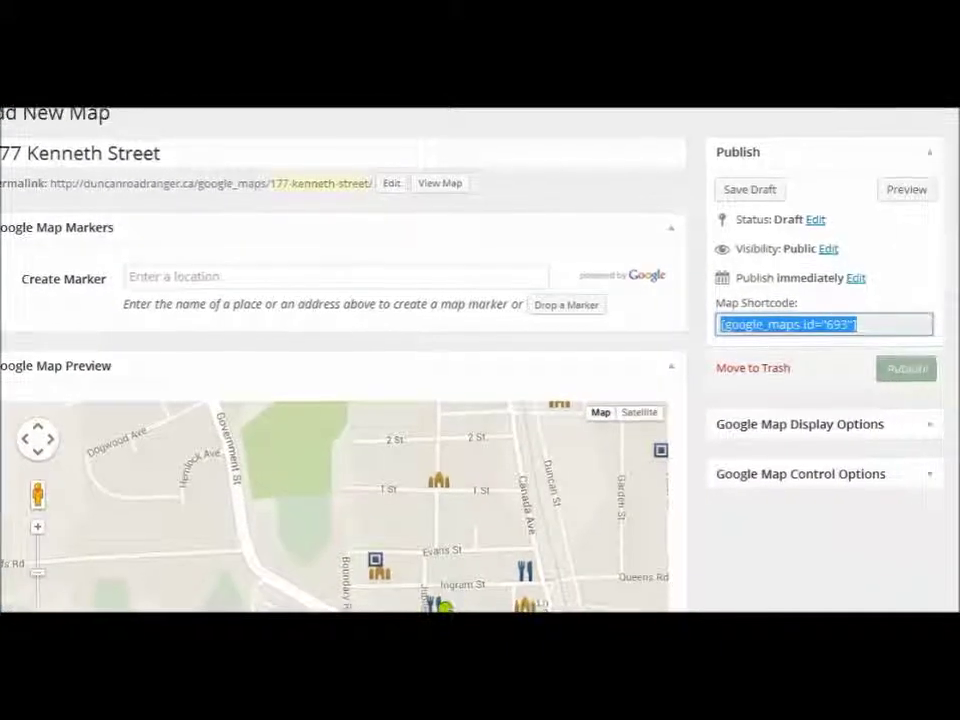
left_click(910, 372)
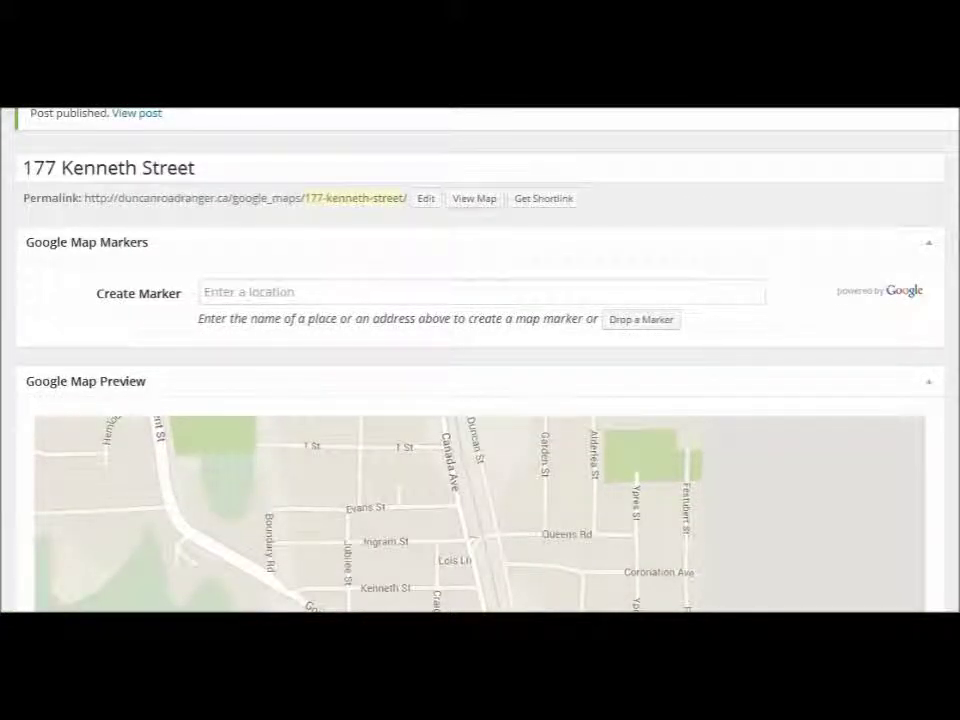
mouse_move(2, 120)
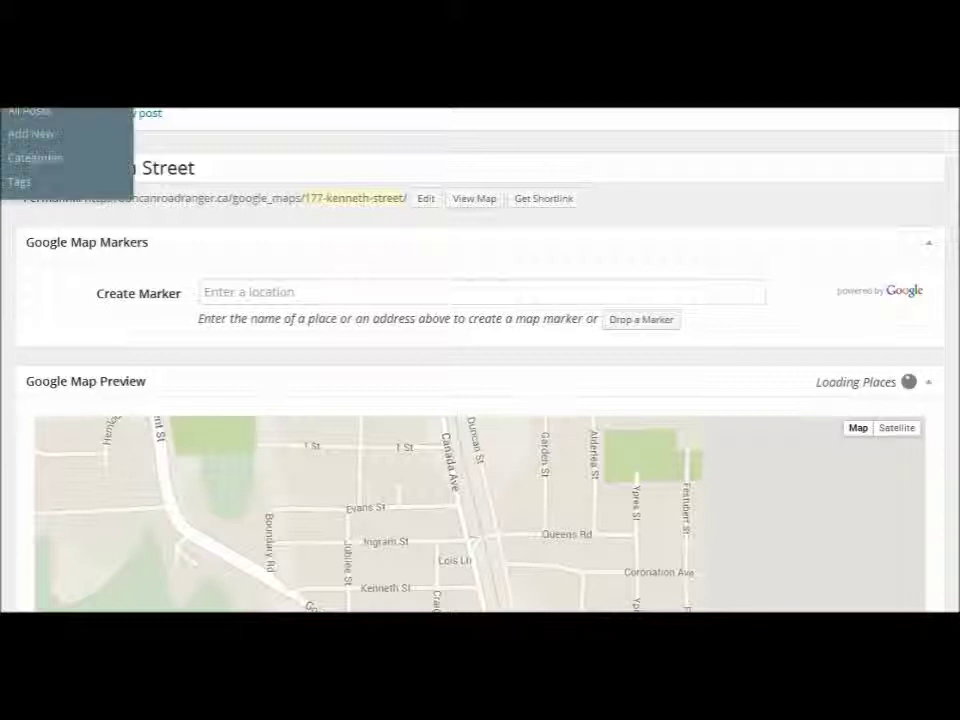
- Open the 'Partial Sidewalk Closure - Kenneth St' post in the editor
left_click(47, 118)
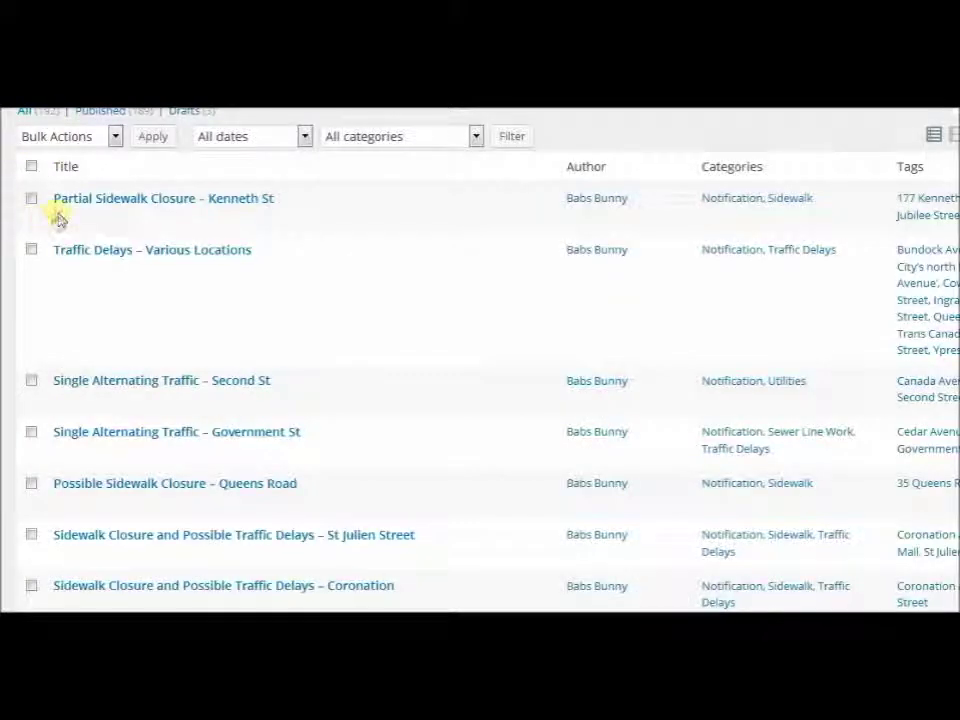
mouse_move(63, 208)
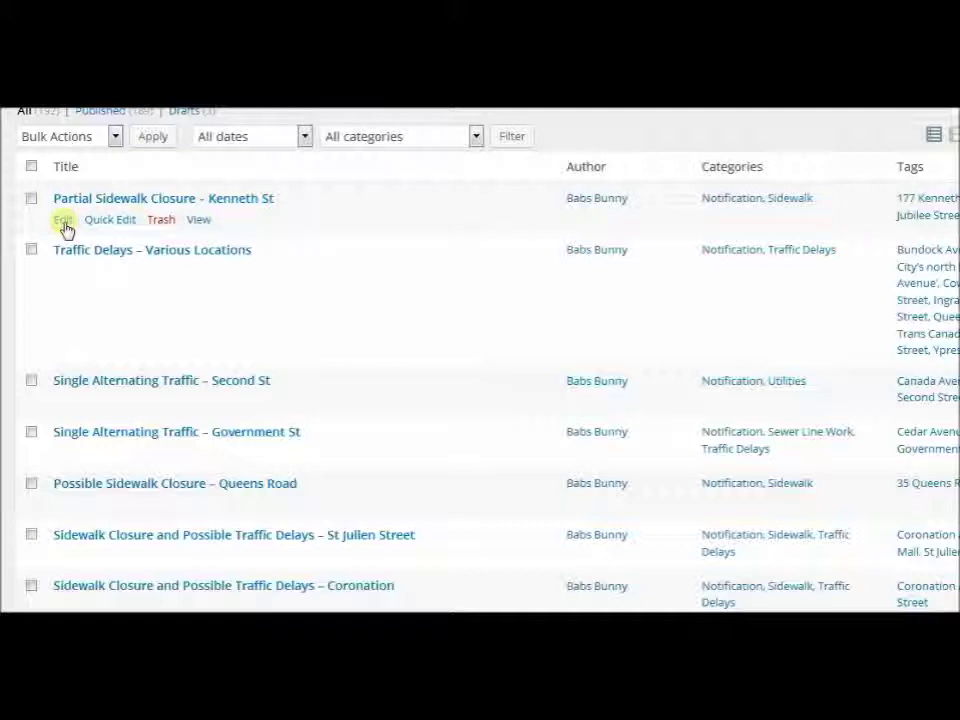
left_click(63, 222)
- Paste the [google_maps id="693"] shortcode on a new line below the post text
left_click(481, 268)
key("Return")
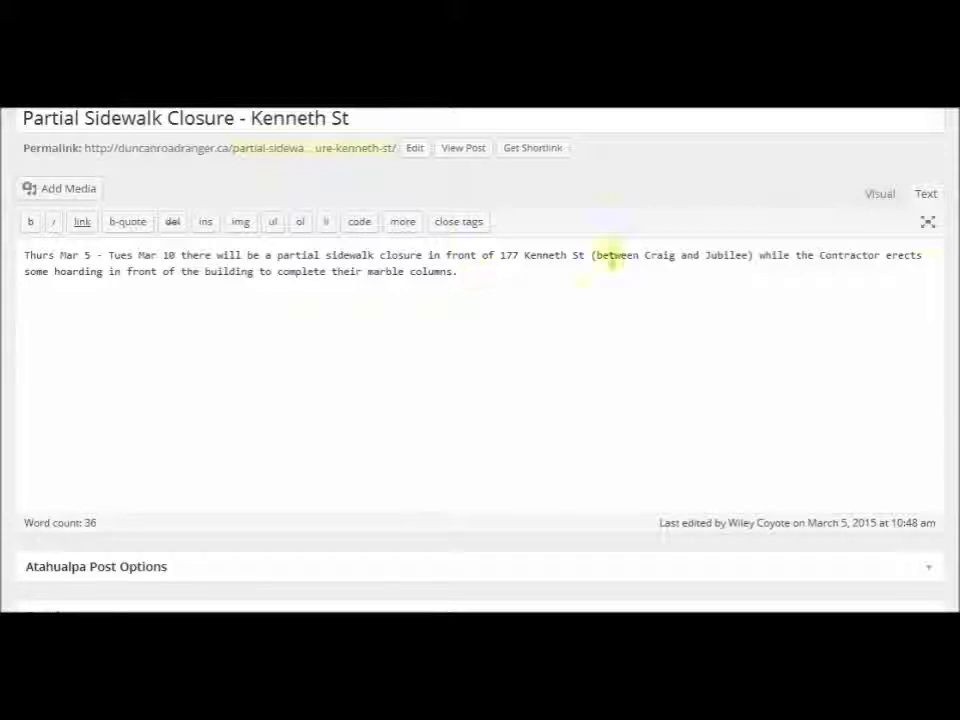
key("Return")
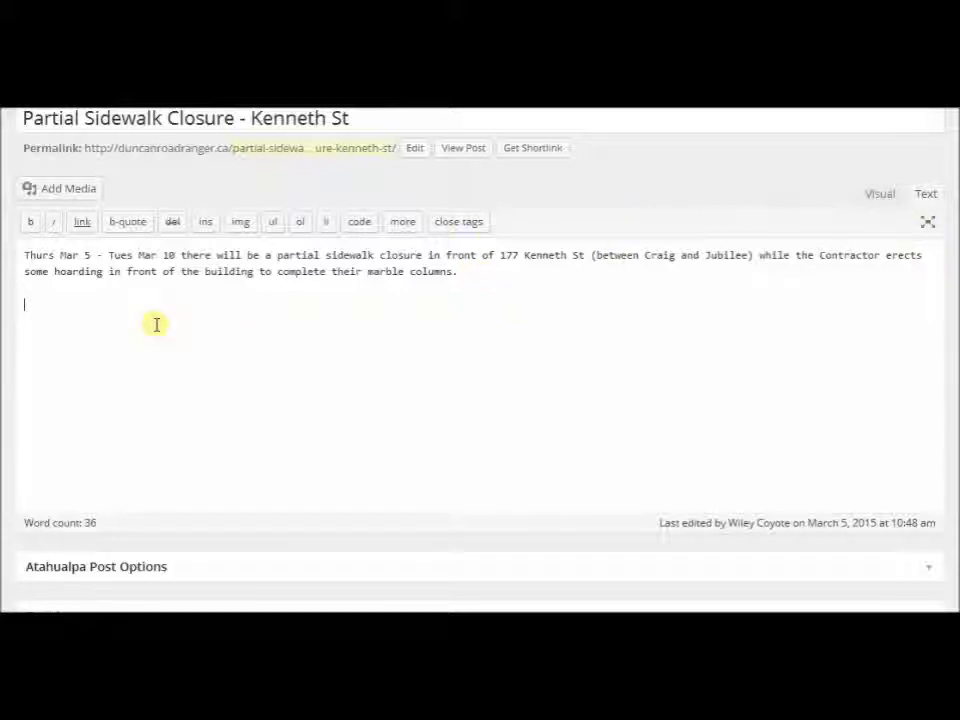
type("[google_maps id=\"693\"]")
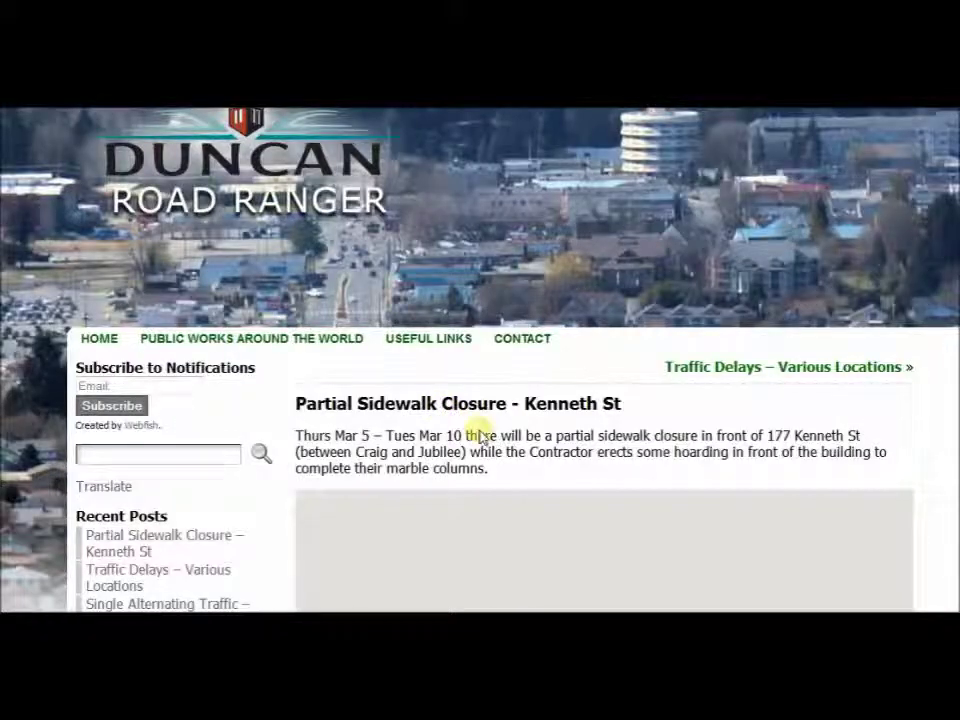
- Scroll down the live post to check the embedded map
scroll(700, 433, "down", 5)
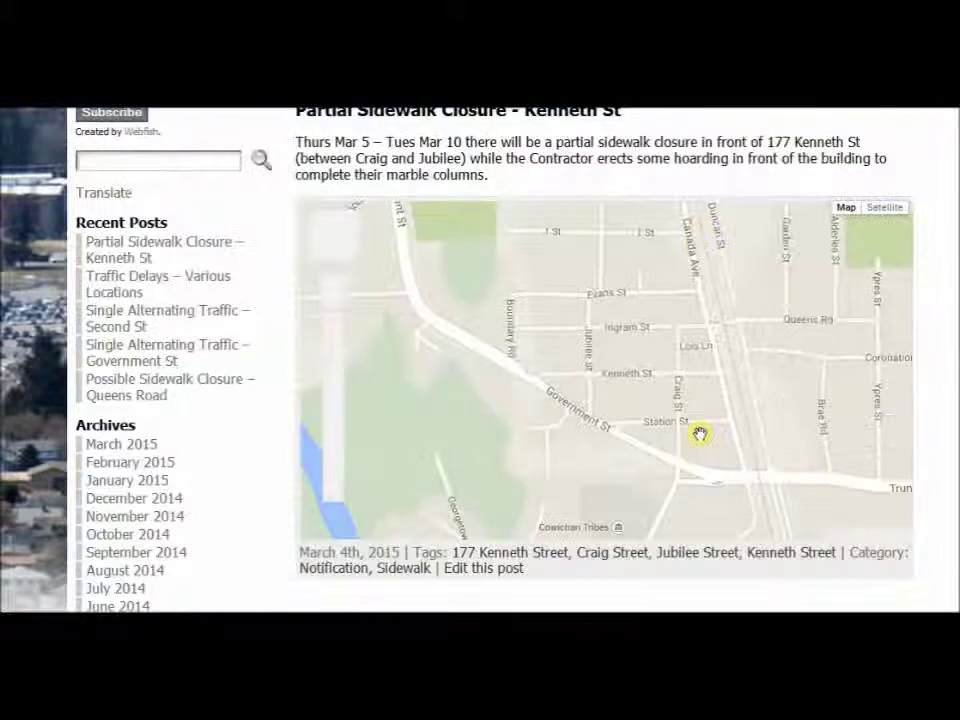
scroll(521, 446, "down", 2)
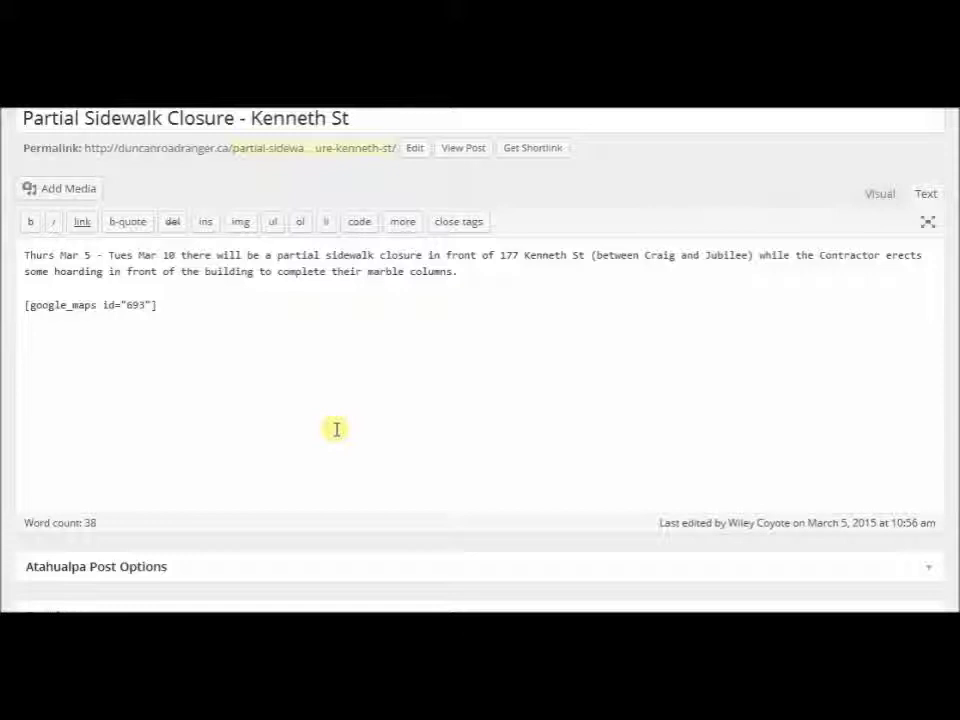
mouse_move(2, 334)
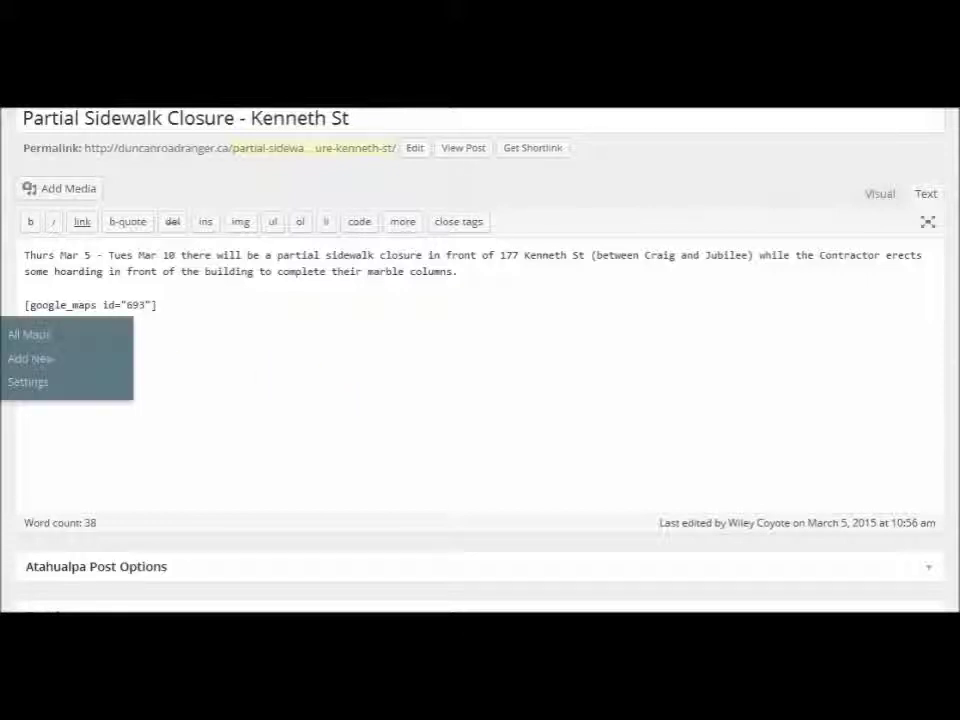
left_click(33, 338)
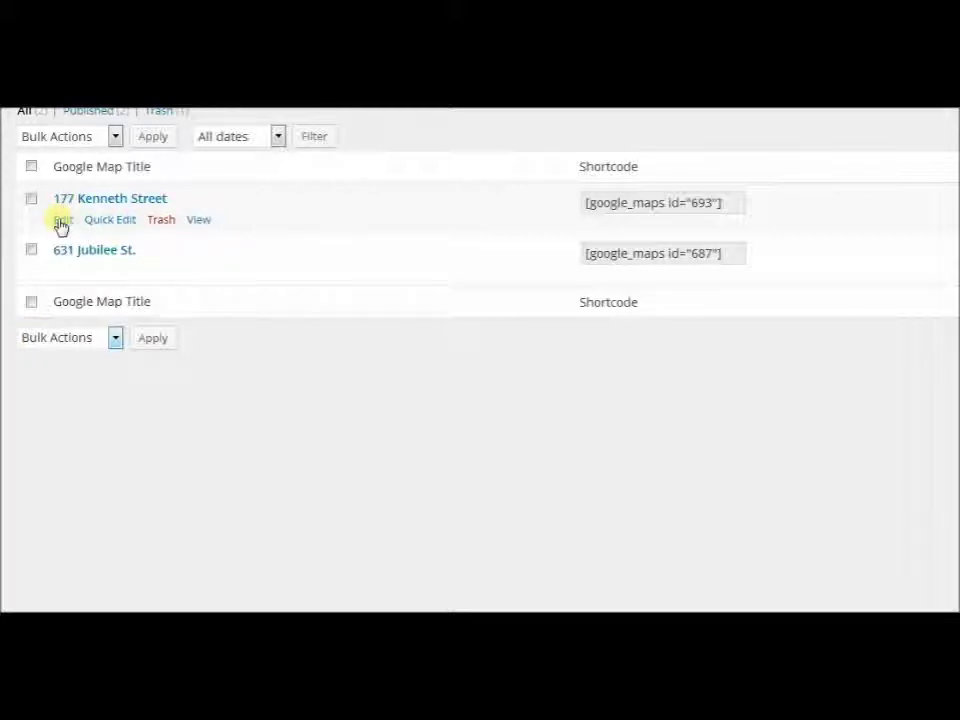
left_click(62, 220)
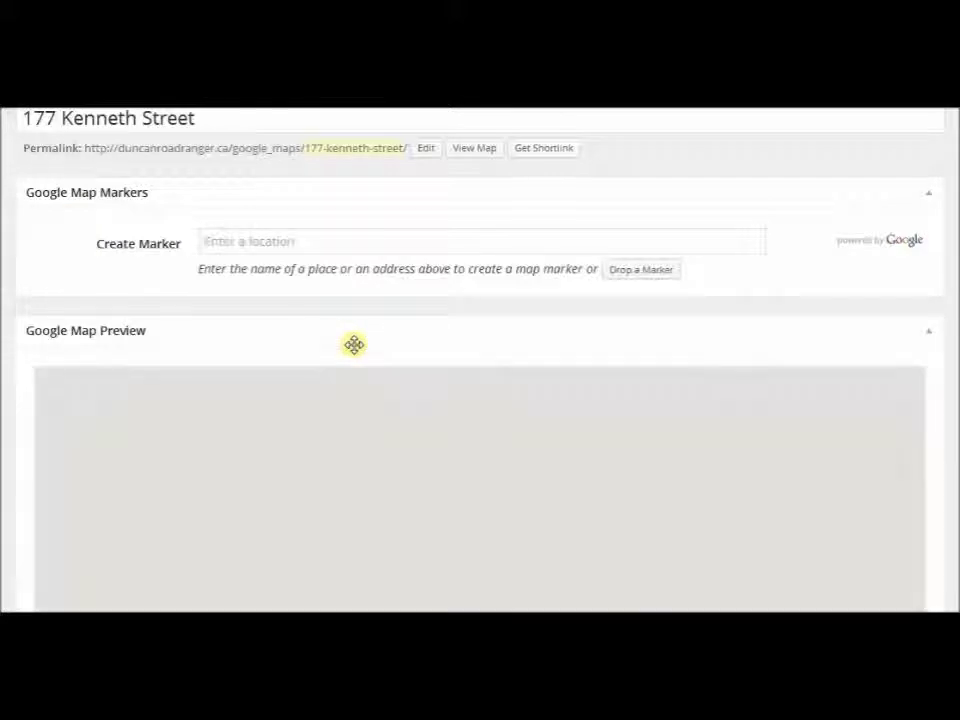
scroll(354, 344, "down", 3)
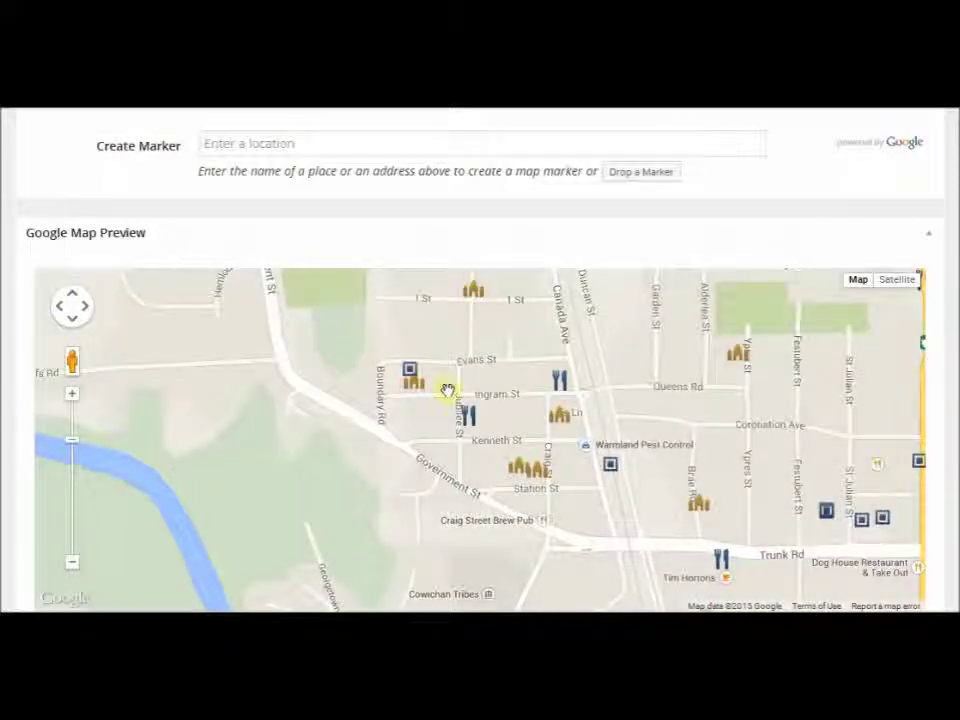
- Drop a marker on Kenneth St titled '177 Kenneth St.' and update the map
left_click(645, 172)
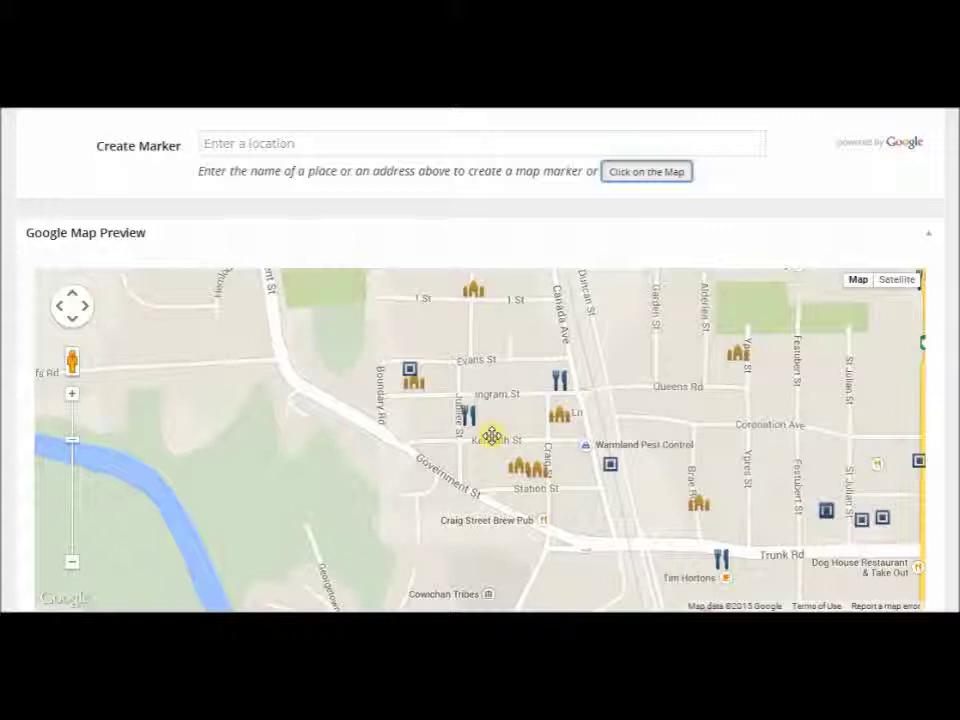
left_click(491, 436)
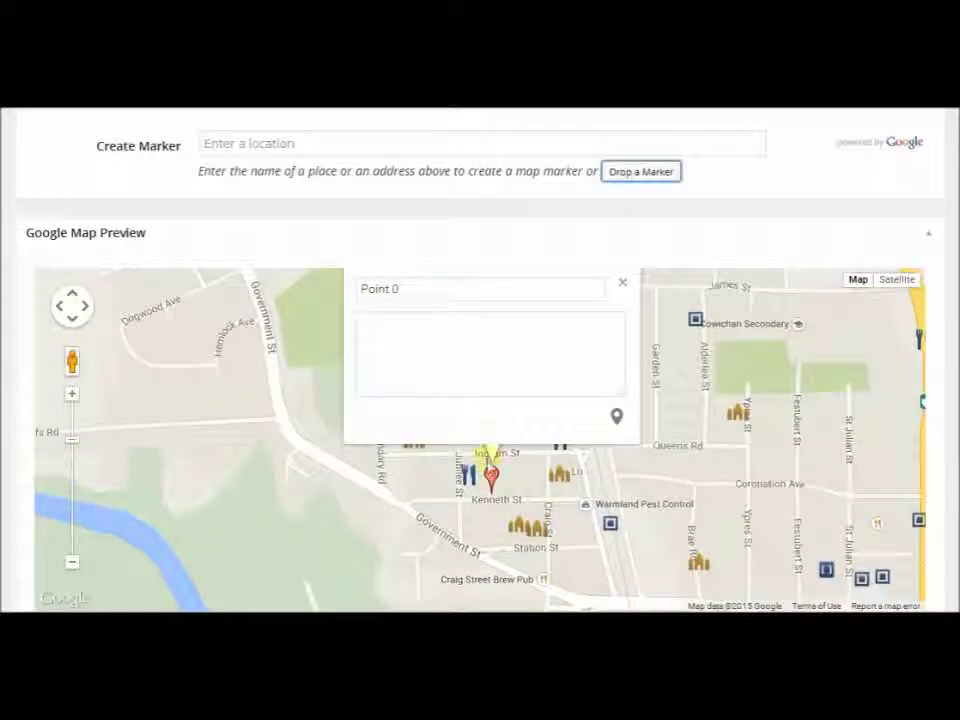
left_click_drag(422, 290, 326, 296)
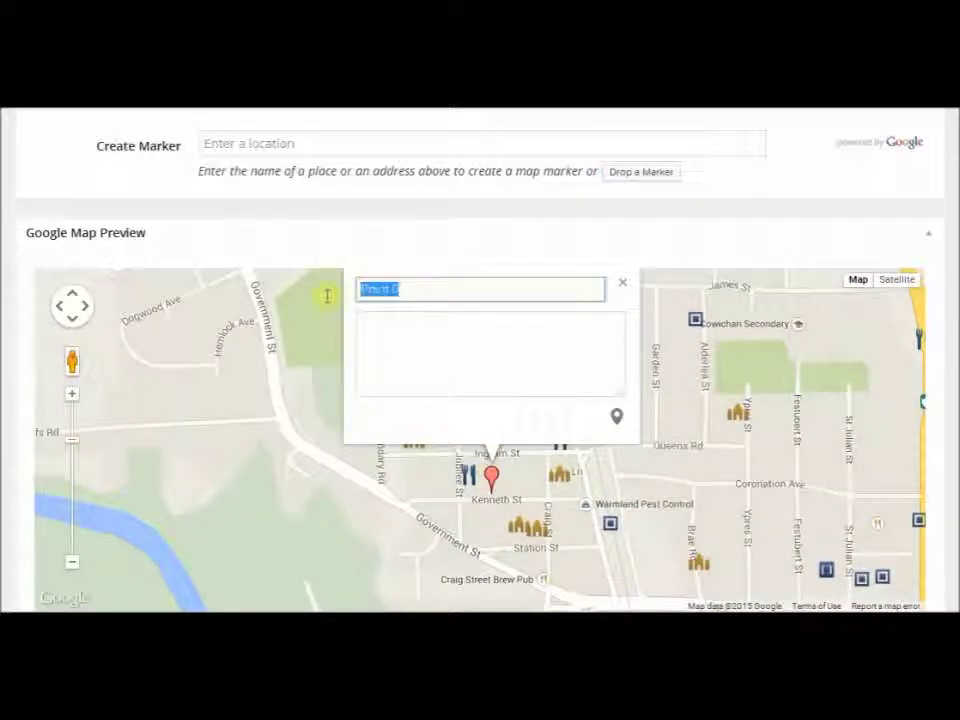
type("177")
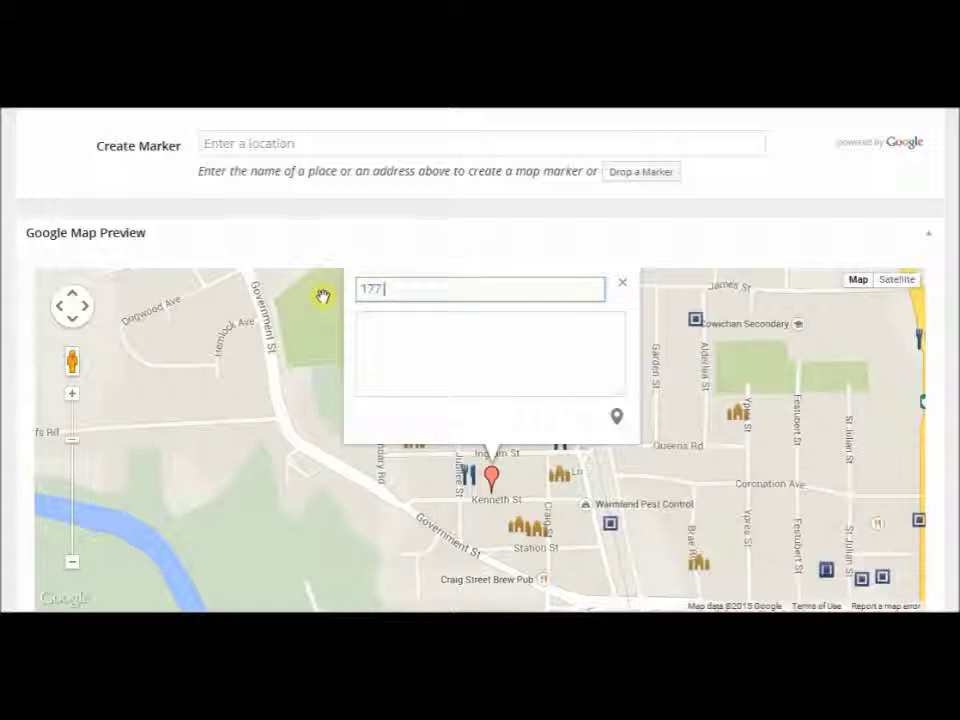
type(" Kenneth St.")
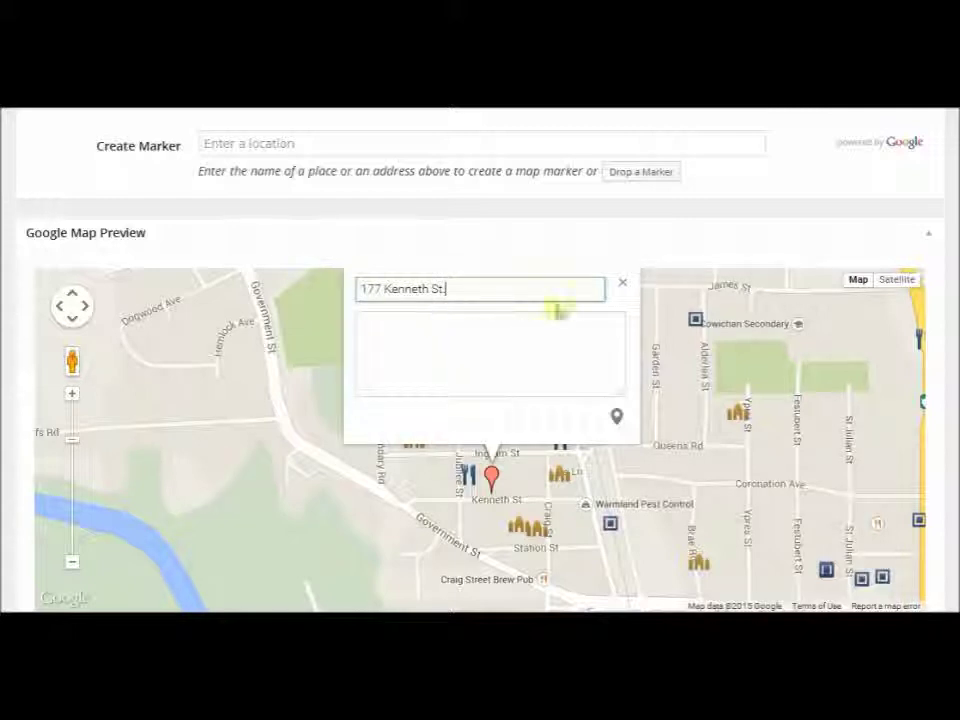
left_click(629, 287)
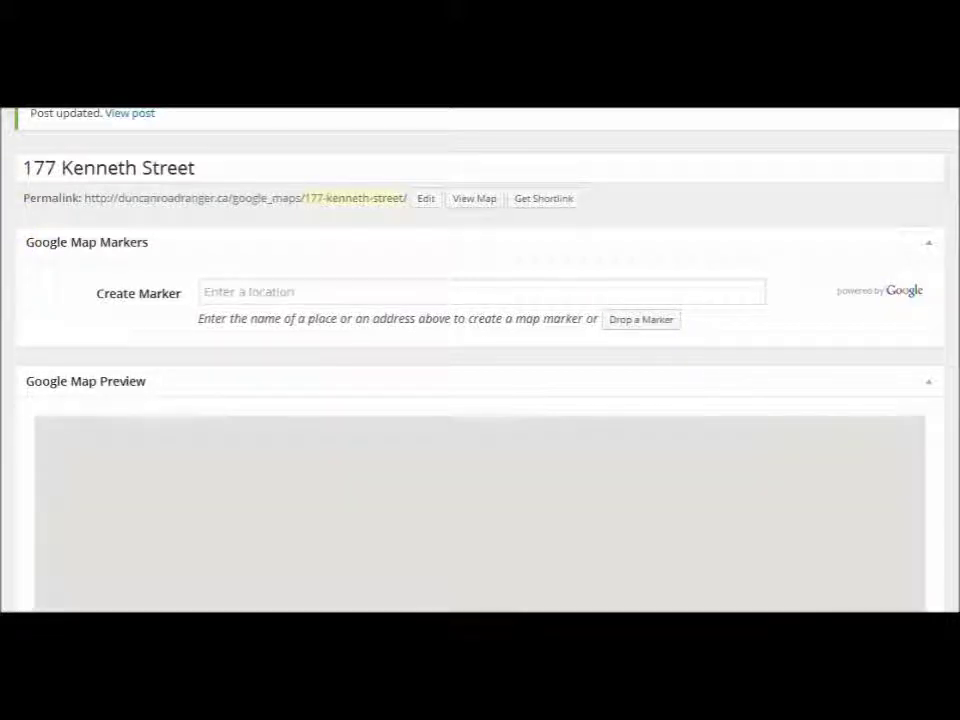
mouse_move(4, 121)
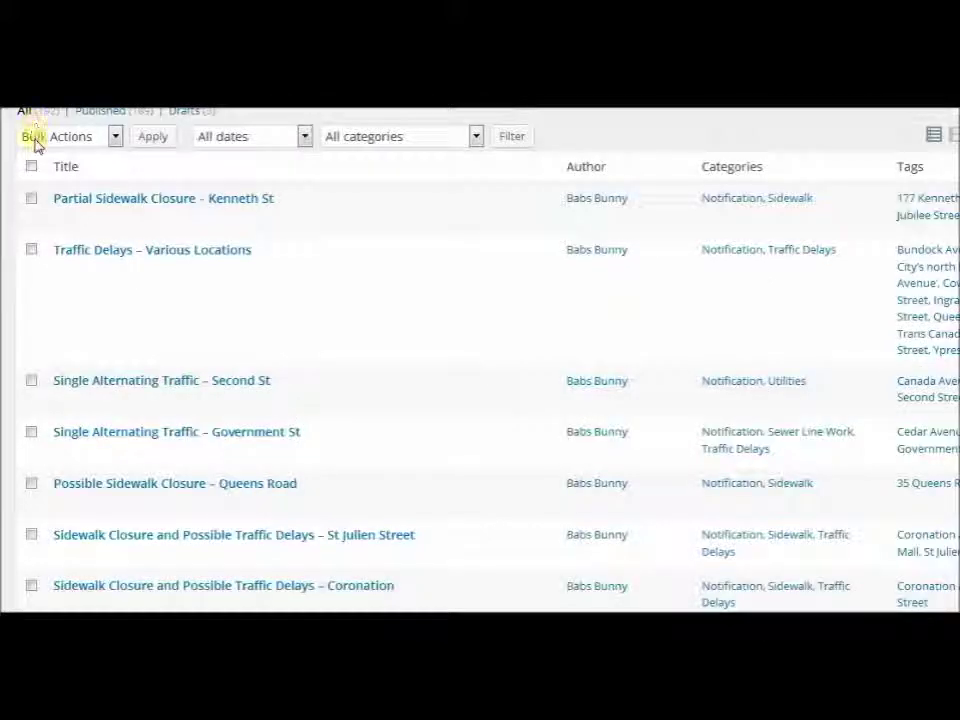
mouse_move(51, 219)
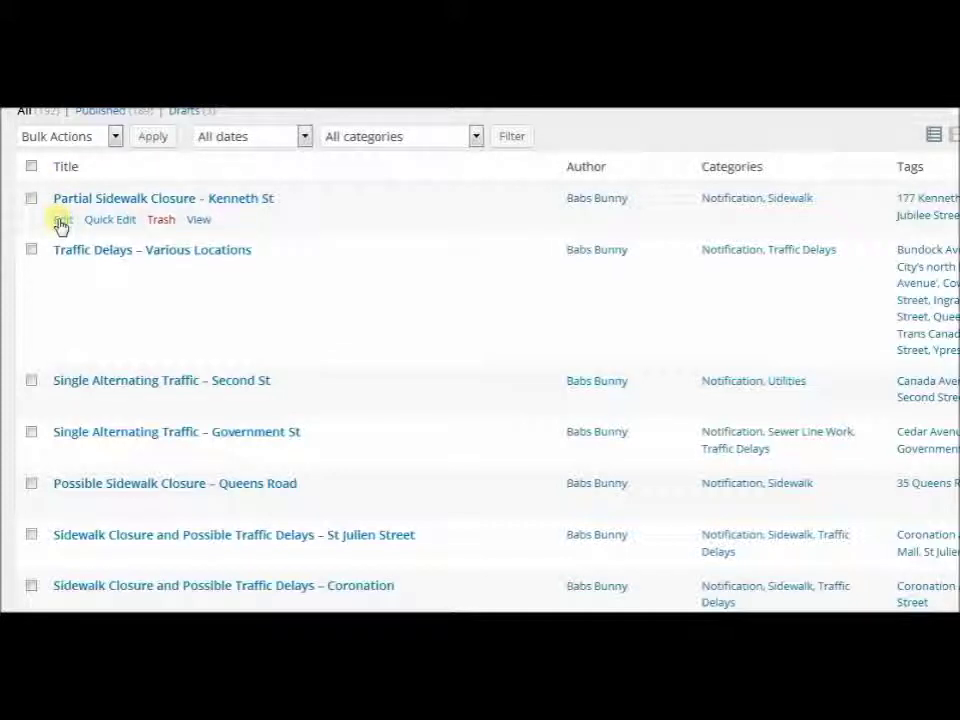
- Open the live Kenneth St sidewalk-closure post and scroll down to the embedded map with its marker
left_click(60, 222)
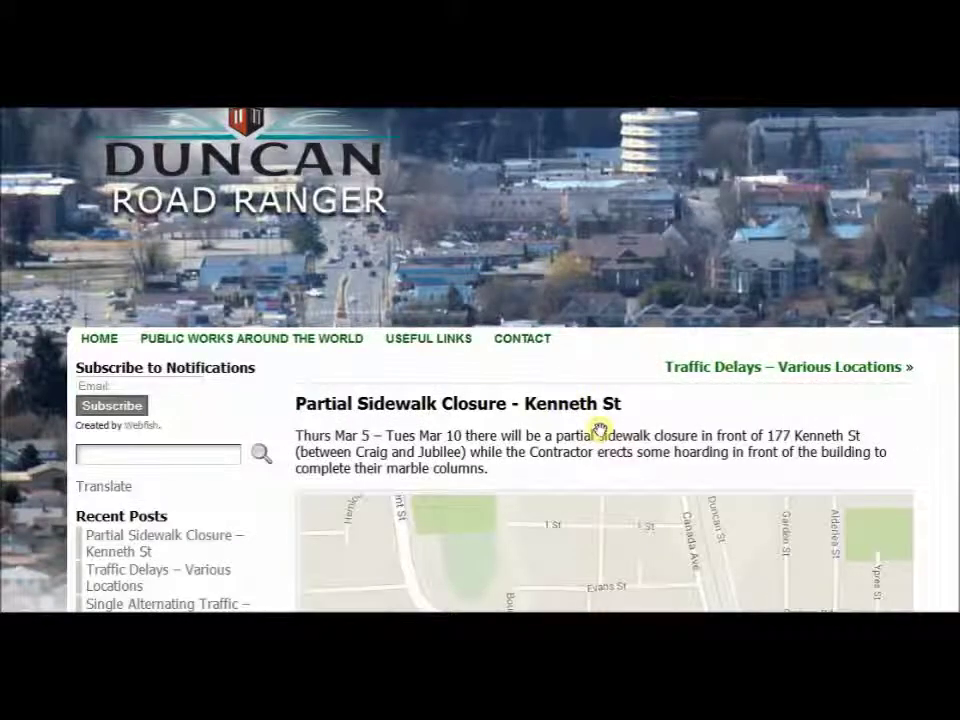
scroll(598, 432, "down", 3)
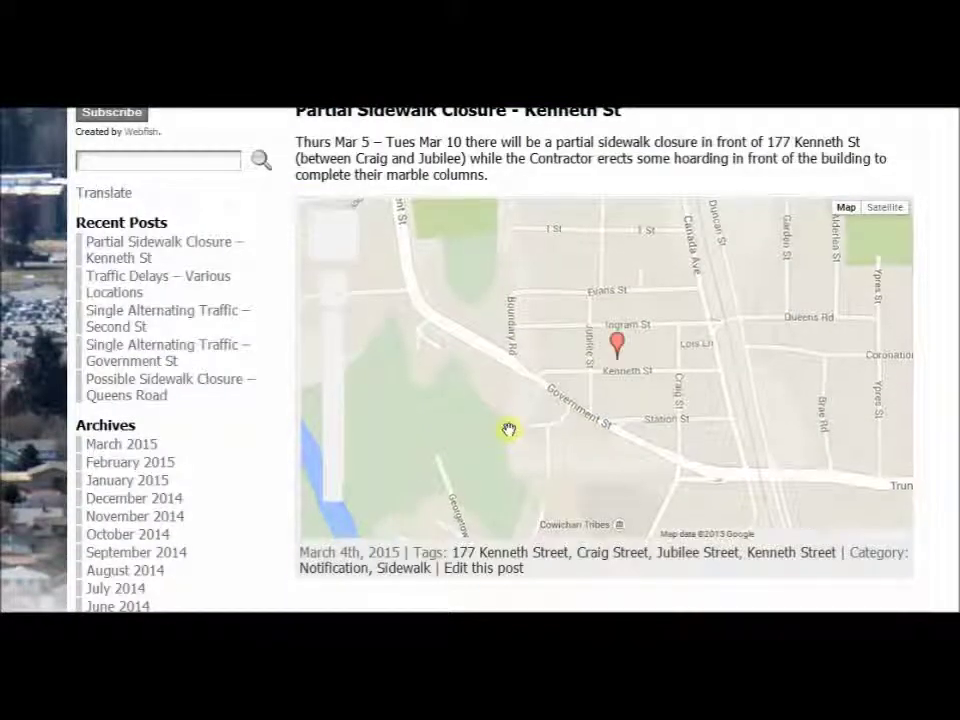